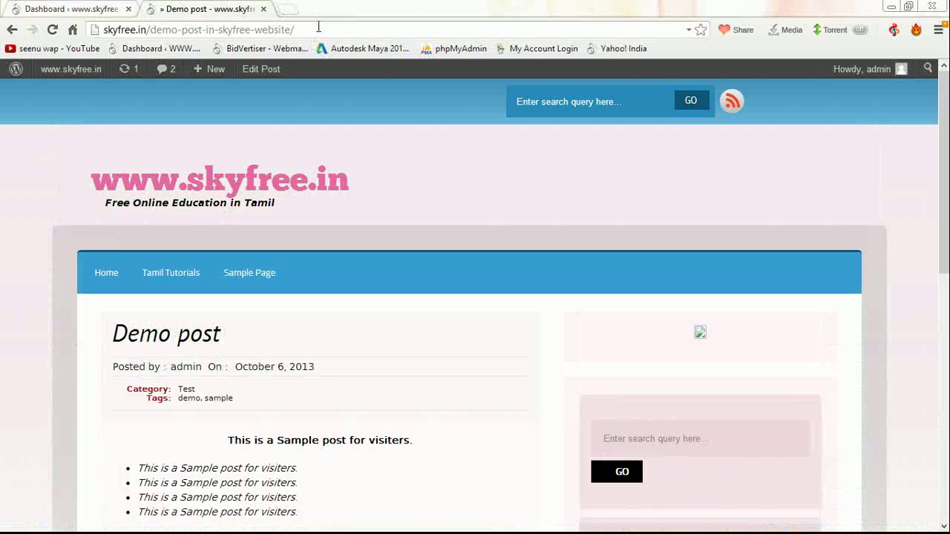
Look over the published Demo post page, including its address, content and site navigation
{"action": "left_click_drag", "start_coordinate": [319, 27], "coordinate": [107, 30]}
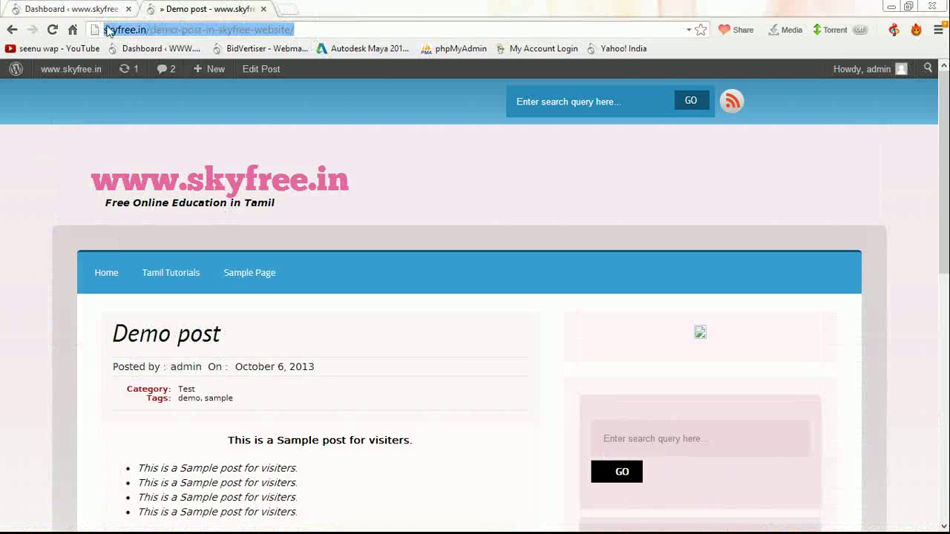
{"action": "left_click", "coordinate": [187, 143]}
{"action": "scroll", "coordinate": [311, 168], "scroll_direction": "down", "scroll_amount": 2}
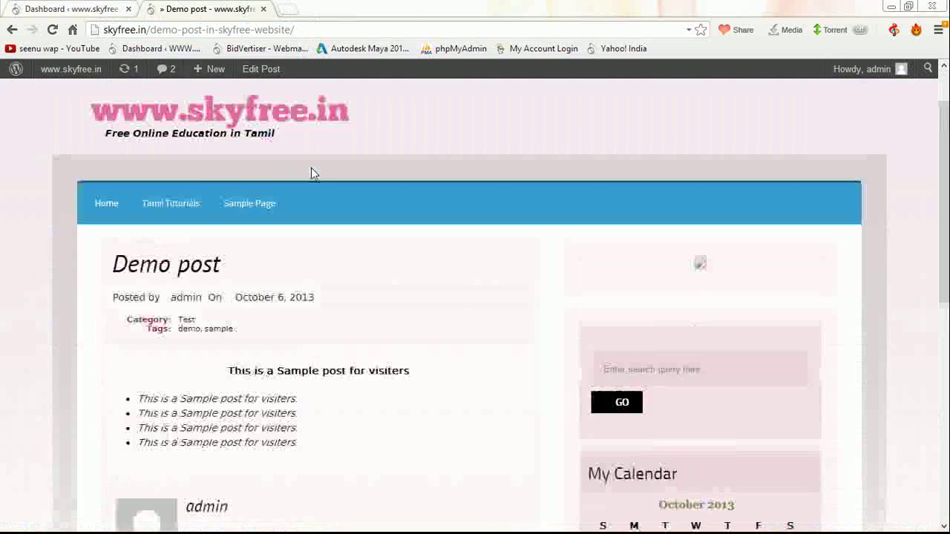
{"action": "scroll", "coordinate": [314, 174], "scroll_direction": "up", "scroll_amount": 2}
{"action": "scroll", "coordinate": [314, 174], "scroll_direction": "down", "scroll_amount": 2}
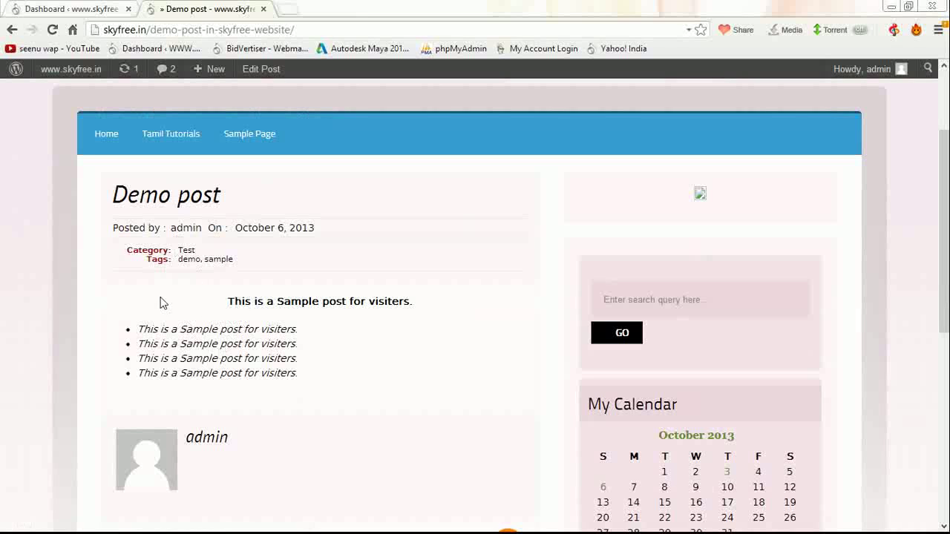
{"action": "scroll", "coordinate": [153, 300], "scroll_direction": "down", "scroll_amount": 2}
{"action": "scroll", "coordinate": [154, 300], "scroll_direction": "up", "scroll_amount": 2}
{"action": "scroll", "coordinate": [154, 298], "scroll_direction": "up", "scroll_amount": 2}
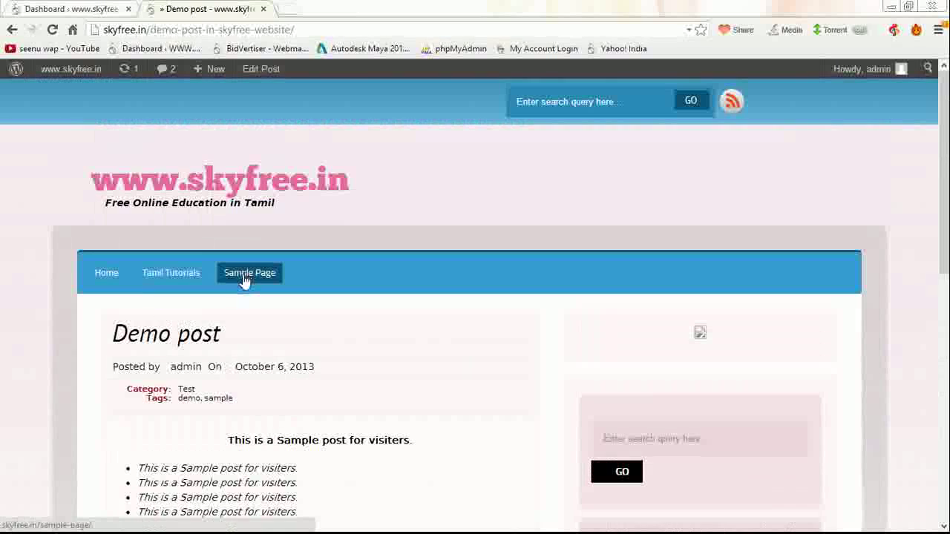
{"action": "scroll", "coordinate": [195, 339], "scroll_direction": "down", "scroll_amount": 1}
{"action": "scroll", "coordinate": [171, 334], "scroll_direction": "down", "scroll_amount": 3}
{"action": "scroll", "coordinate": [223, 271], "scroll_direction": "up", "scroll_amount": 3}
Open the Sample Page from the site navigation and read through its content
{"action": "left_click", "coordinate": [265, 213]}
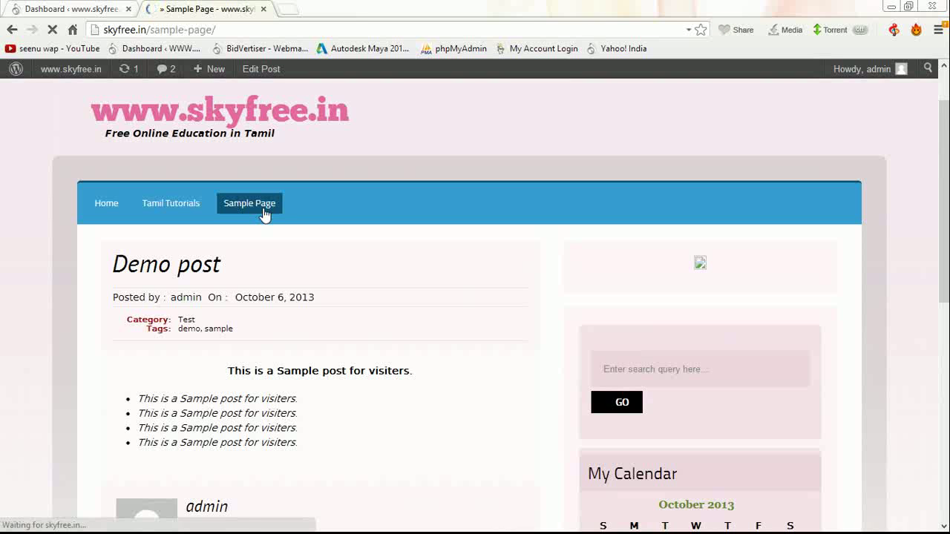
{"action": "scroll", "coordinate": [260, 245], "scroll_direction": "down", "scroll_amount": 8}
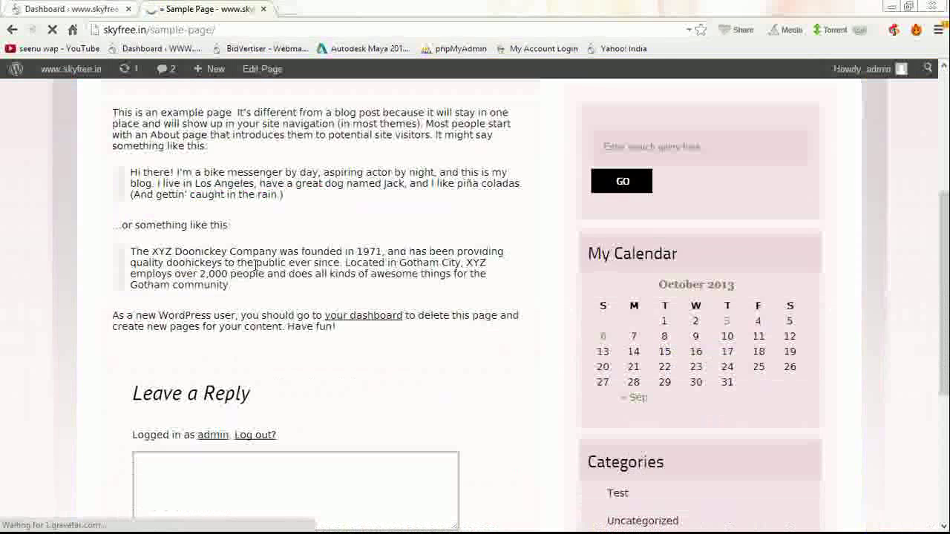
{"action": "scroll", "coordinate": [256, 277], "scroll_direction": "up", "scroll_amount": 6}
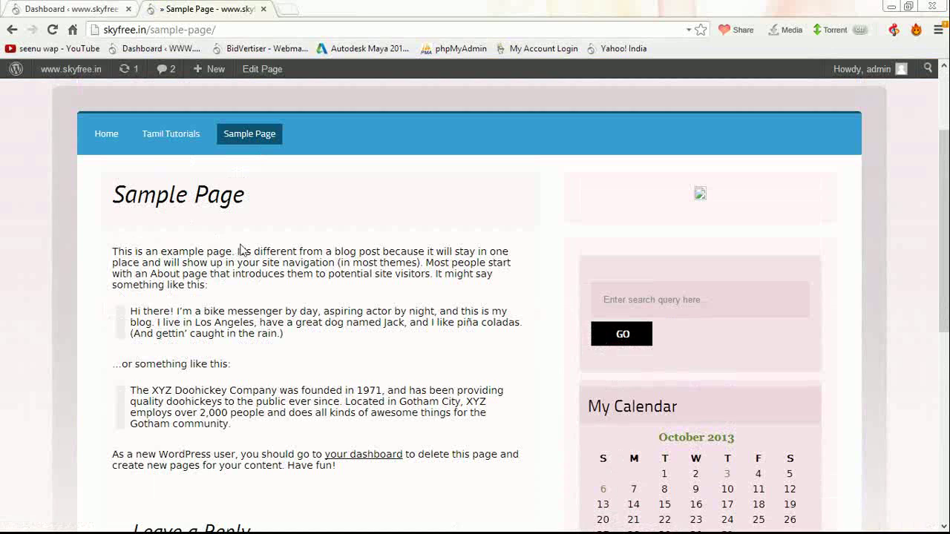
{"action": "scroll", "coordinate": [242, 251], "scroll_direction": "down", "scroll_amount": 2}
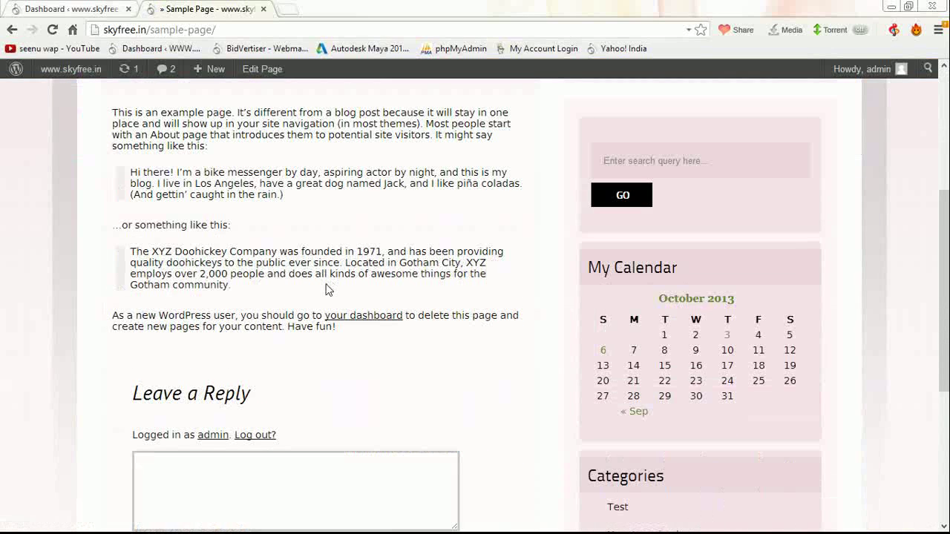
{"action": "scroll", "coordinate": [327, 289], "scroll_direction": "up", "scroll_amount": 4}
Return to the WordPress dashboard and open the Skyfree News post for editing from the list of all posts
{"action": "left_click", "coordinate": [107, 9]}
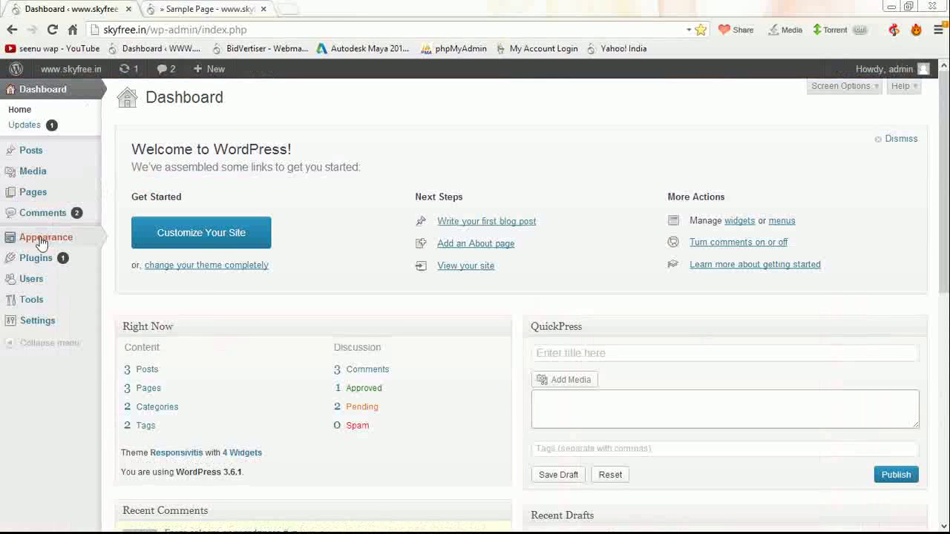
{"action": "mouse_move", "coordinate": [61, 156]}
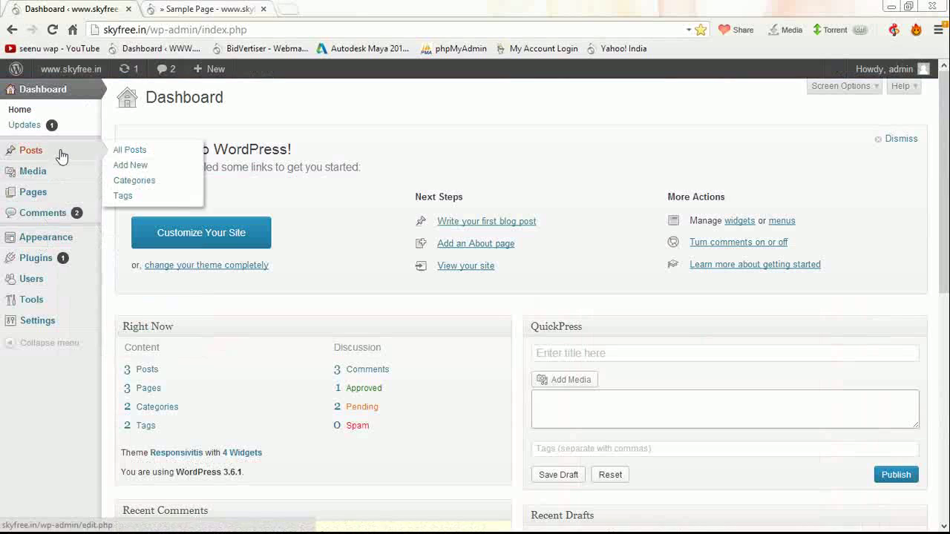
{"action": "left_click", "coordinate": [141, 154]}
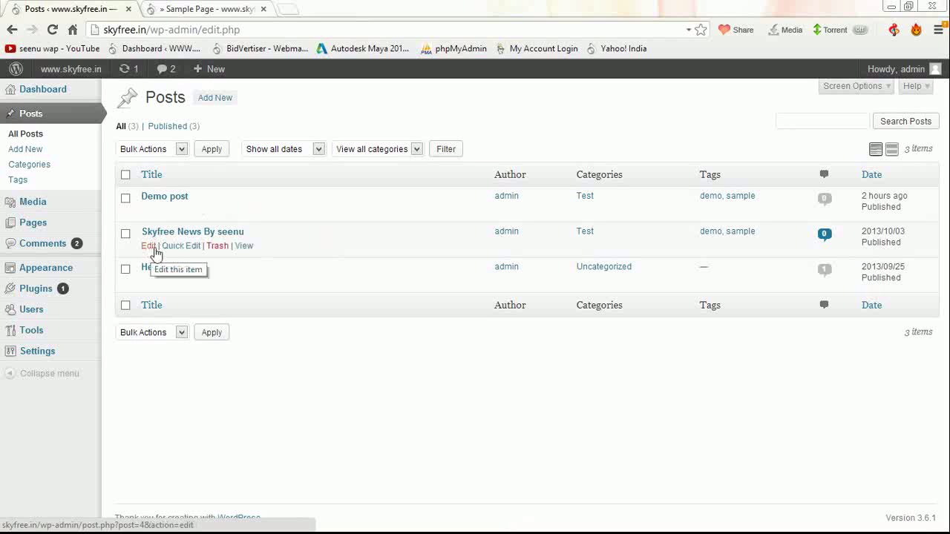
{"action": "left_click", "coordinate": [148, 249]}
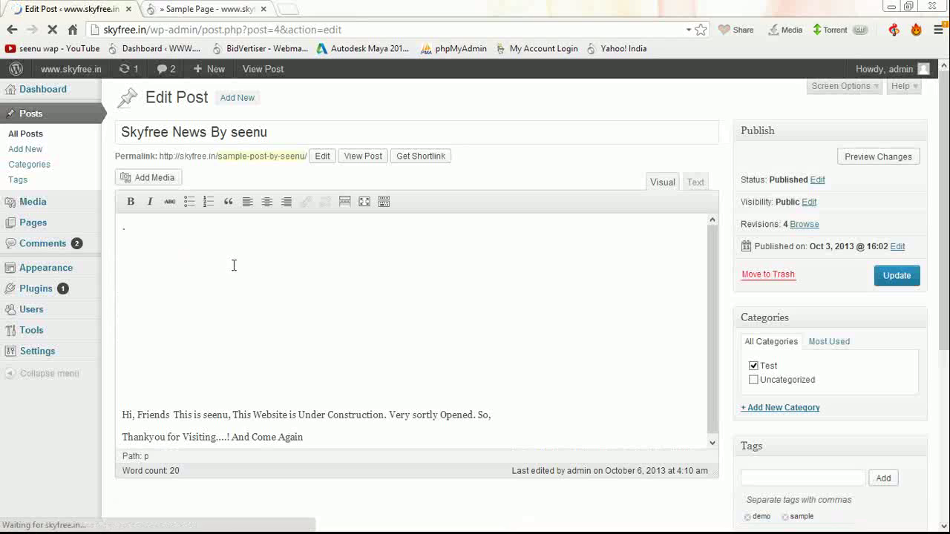
Add "Visit my Demo post" to the end of the post's last line and select the words "Demo post" as link text
{"action": "scroll", "coordinate": [242, 312], "scroll_direction": "down", "scroll_amount": 3}
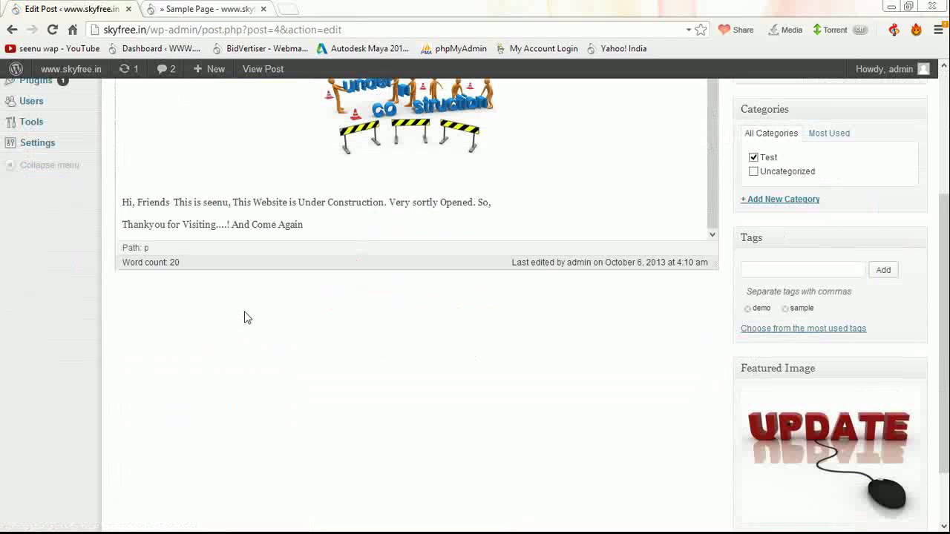
{"action": "scroll", "coordinate": [263, 283], "scroll_direction": "up", "scroll_amount": 1}
{"action": "scroll", "coordinate": [317, 294], "scroll_direction": "up", "scroll_amount": 1}
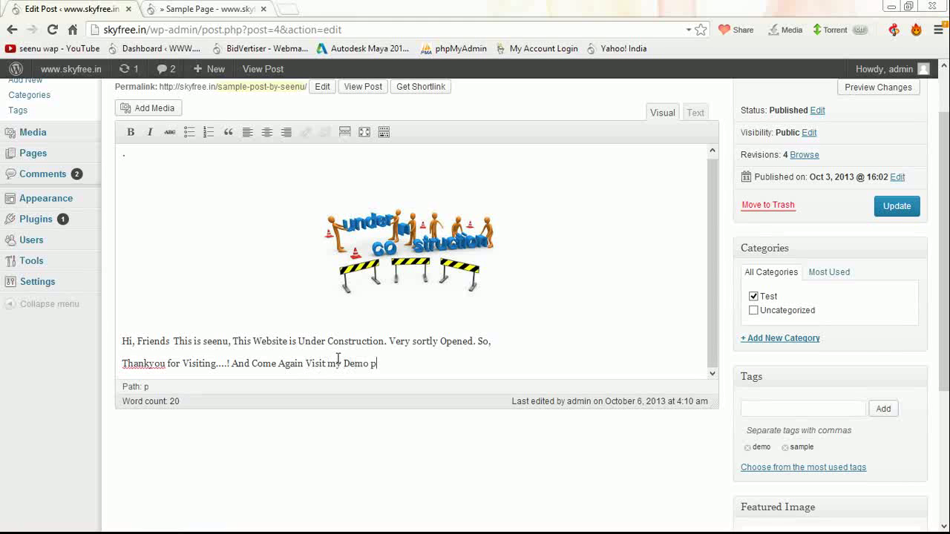
{"action": "left_click_drag", "start_coordinate": [345, 364], "coordinate": [399, 366]}
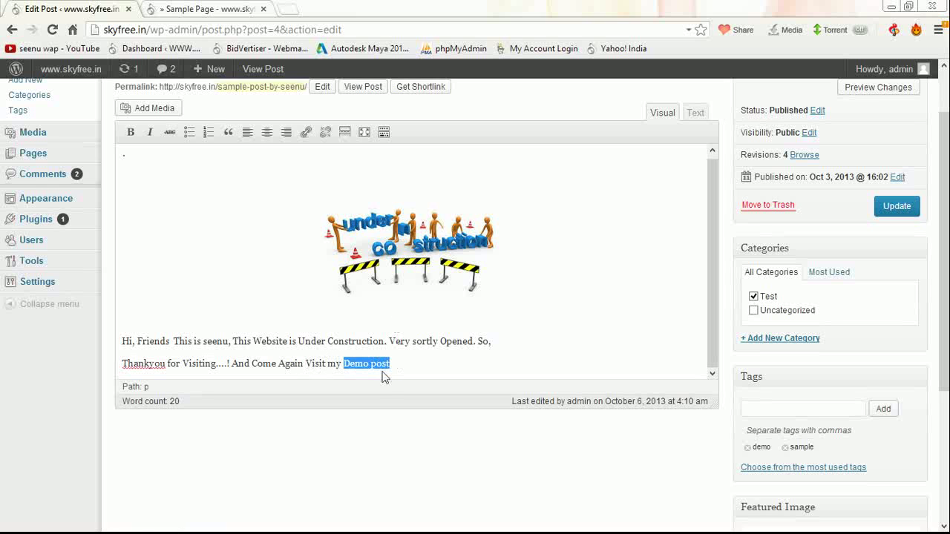
{"action": "left_click", "coordinate": [307, 135]}
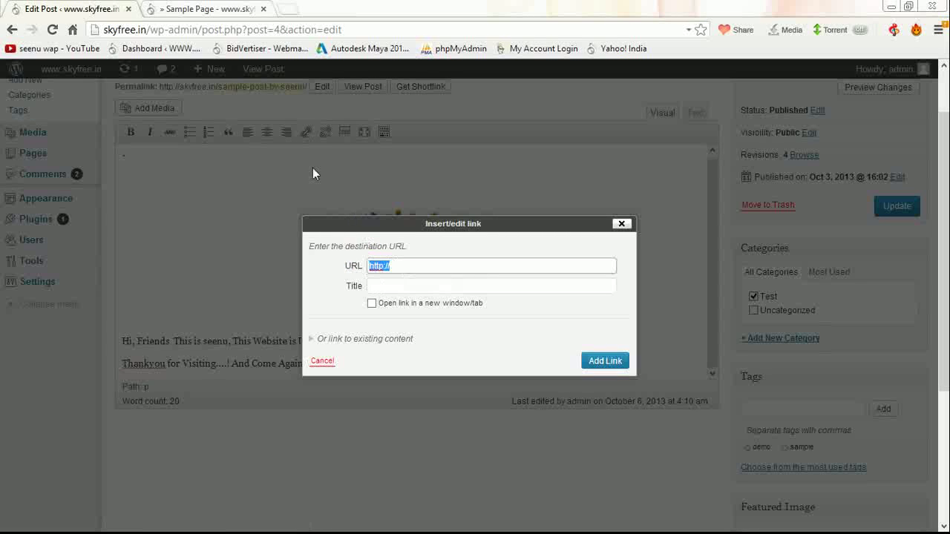
{"action": "left_click", "coordinate": [622, 224]}
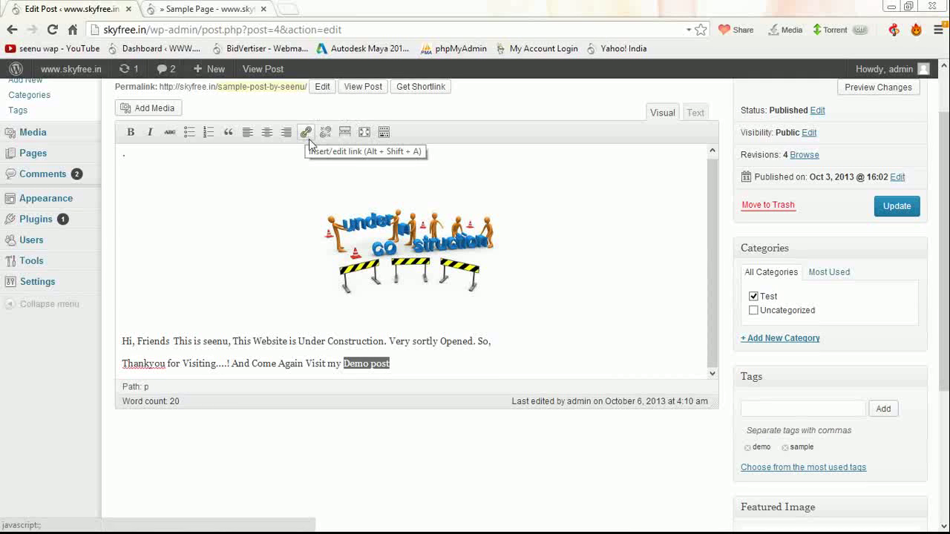
Open the Demo post on the live site and copy its full web address
{"action": "left_click", "coordinate": [227, 14]}
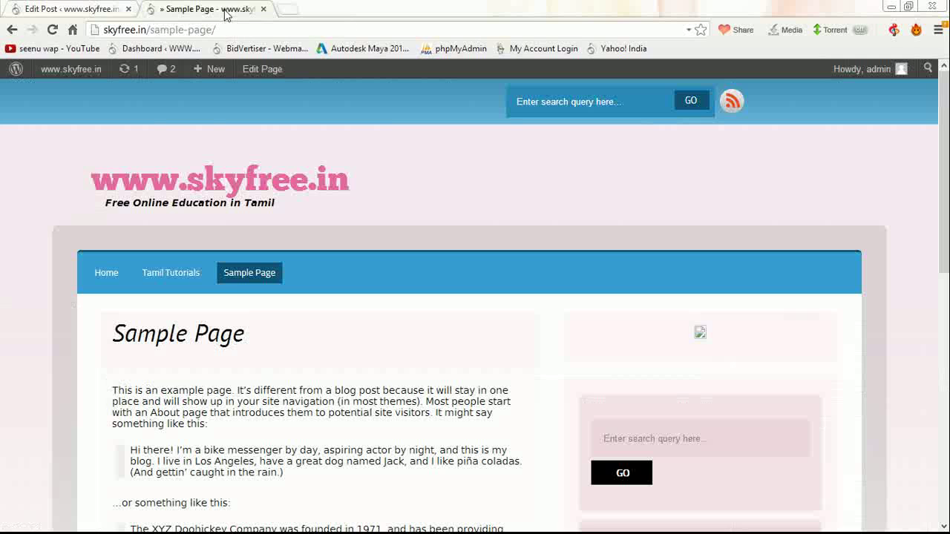
{"action": "scroll", "coordinate": [198, 347], "scroll_direction": "down", "scroll_amount": 4}
{"action": "scroll", "coordinate": [197, 348], "scroll_direction": "up", "scroll_amount": 5}
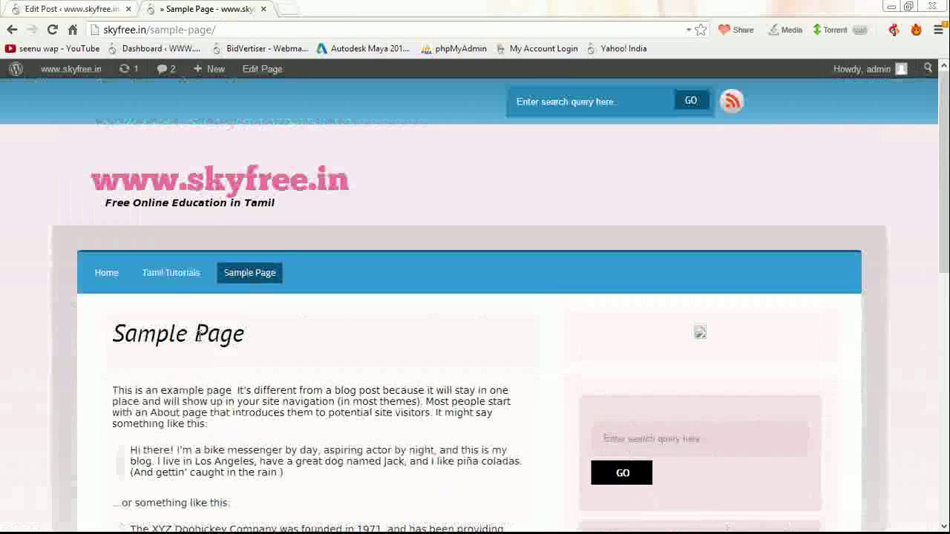
{"action": "scroll", "coordinate": [575, 472], "scroll_direction": "down", "scroll_amount": 7}
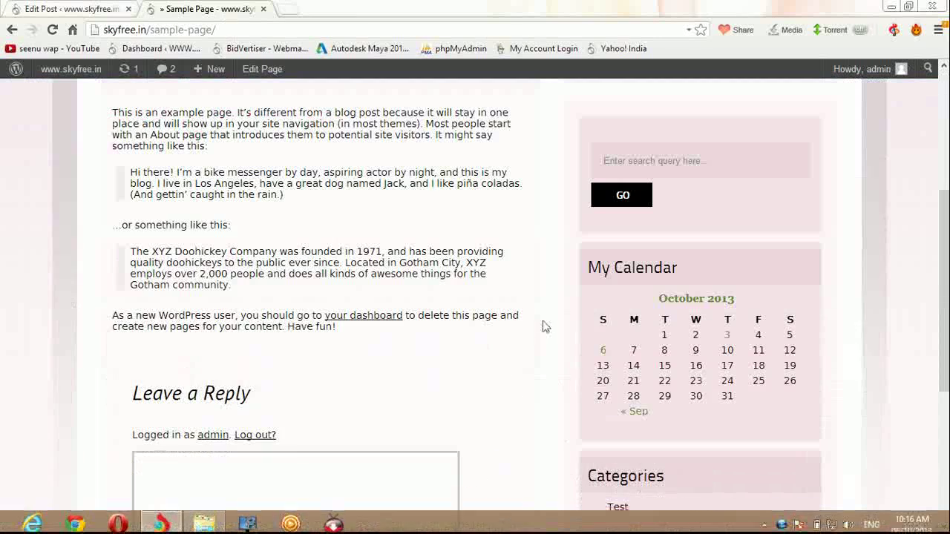
{"action": "left_click", "coordinate": [630, 356]}
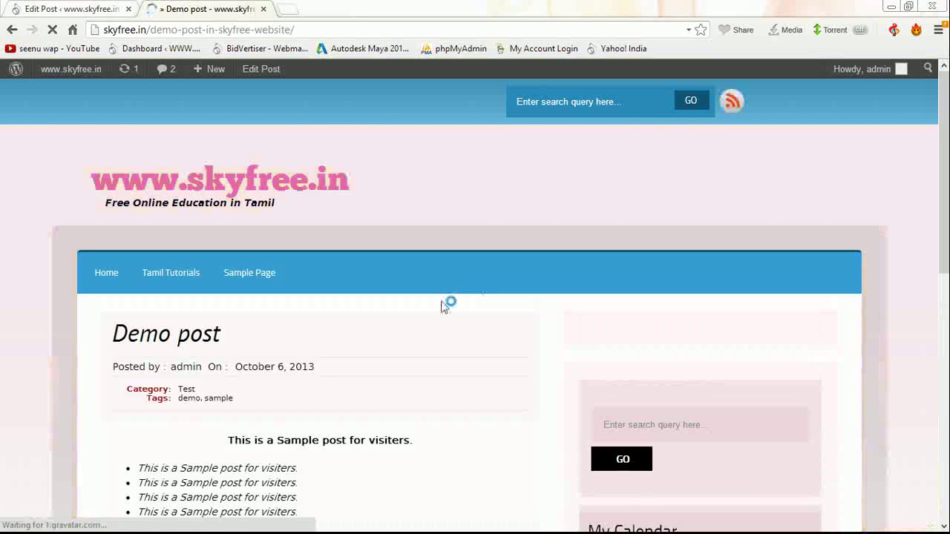
{"action": "scroll", "coordinate": [279, 331], "scroll_direction": "down", "scroll_amount": 3}
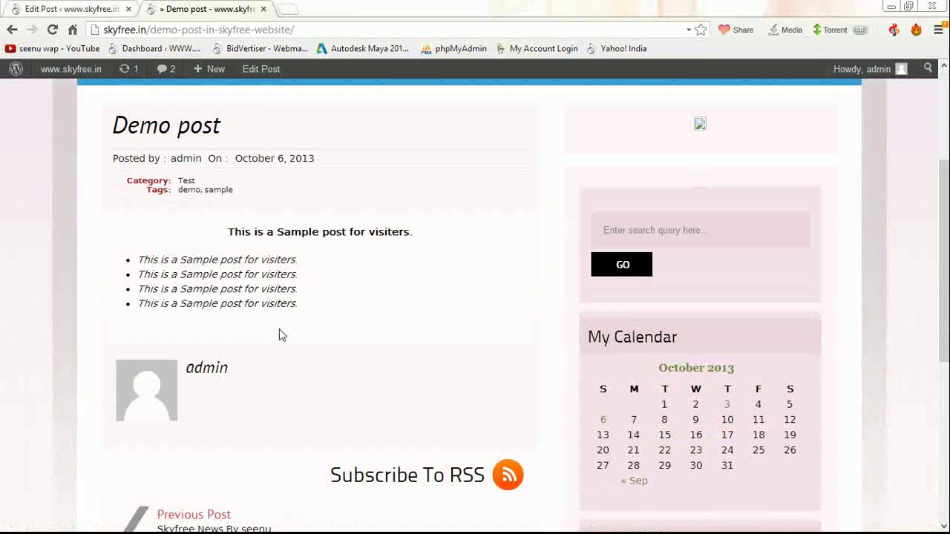
{"action": "scroll", "coordinate": [279, 329], "scroll_direction": "up", "scroll_amount": 2}
{"action": "left_click", "coordinate": [336, 28]}
{"action": "key", "text": "ctrl+c"}
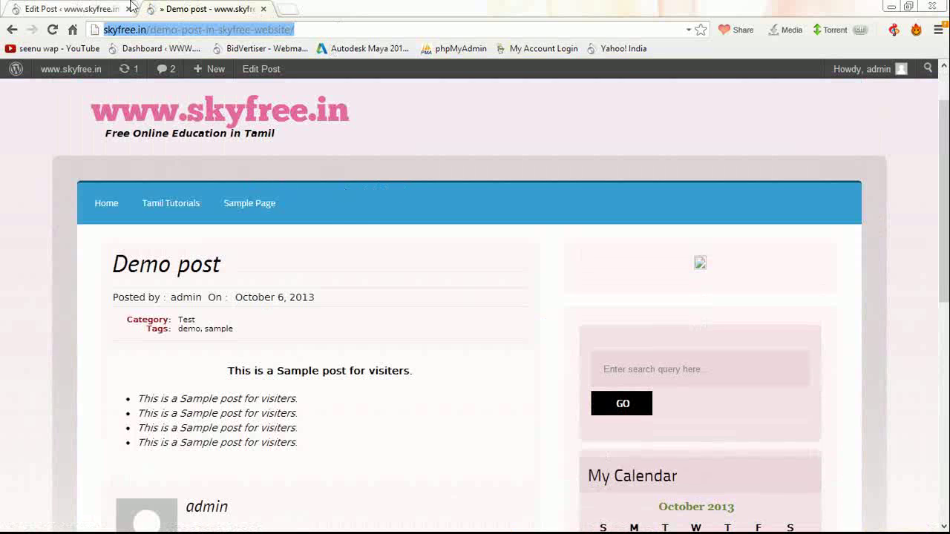
{"action": "left_click", "coordinate": [99, 9]}
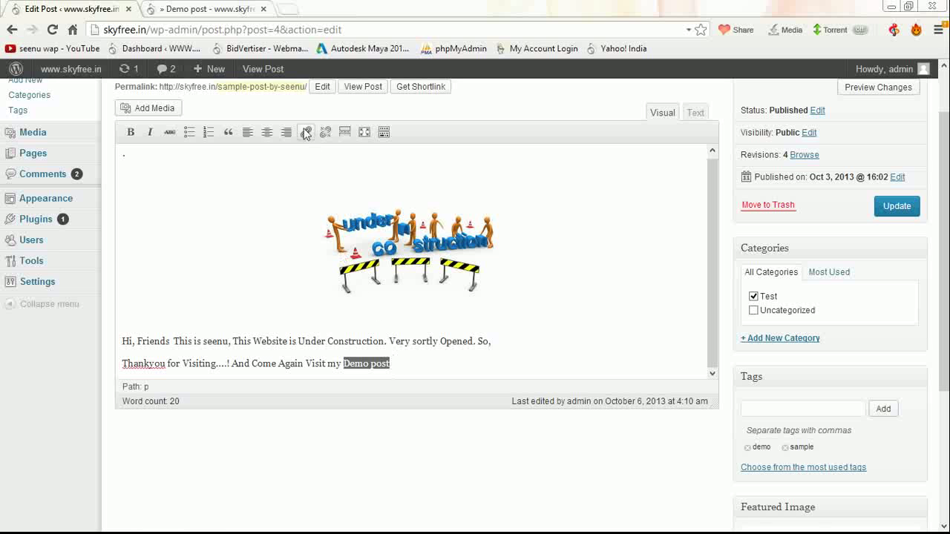
{"action": "left_click", "coordinate": [207, 9]}
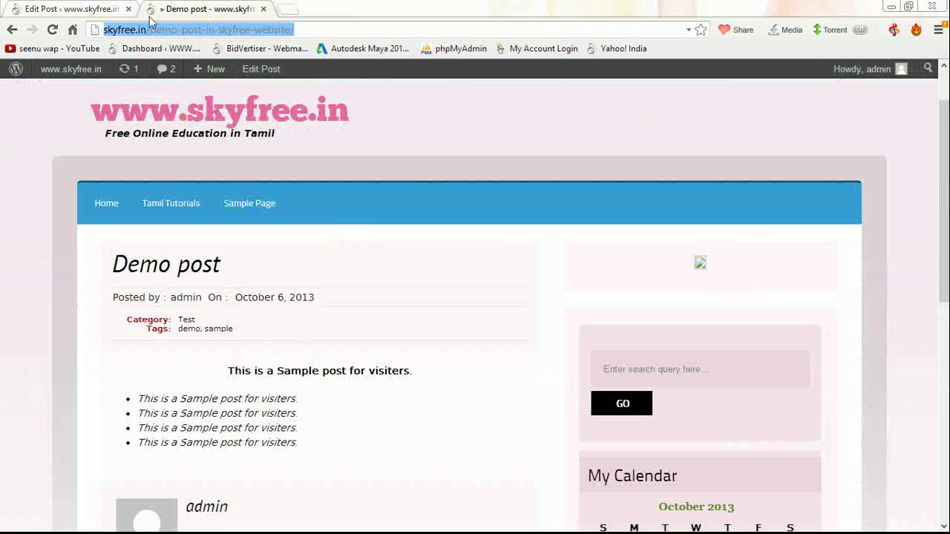
{"action": "left_click", "coordinate": [88, 8]}
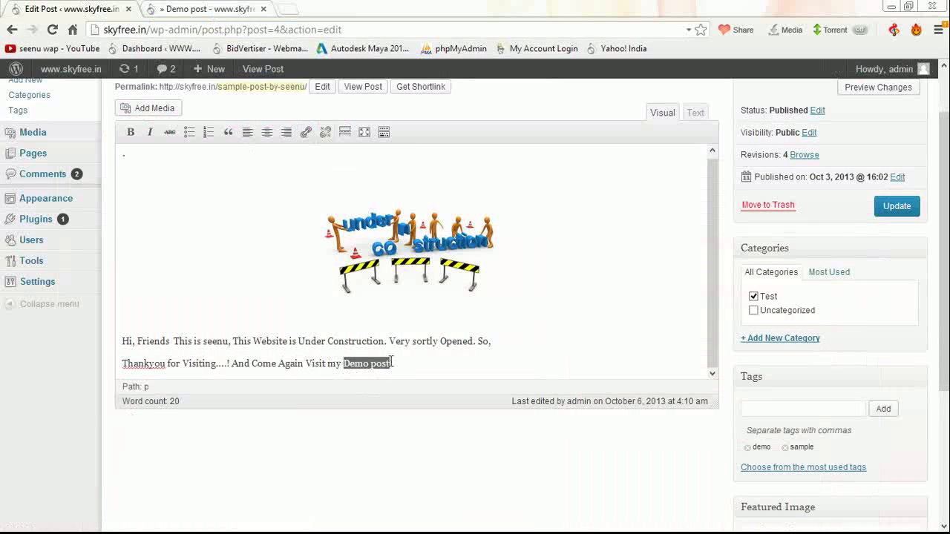
{"action": "left_click", "coordinate": [306, 132]}
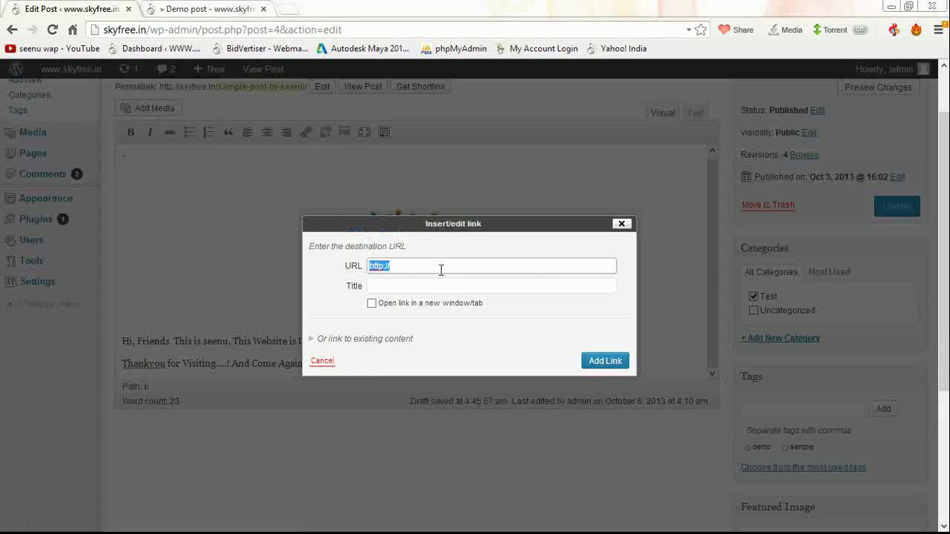
{"action": "key", "text": "ctrl+v"}
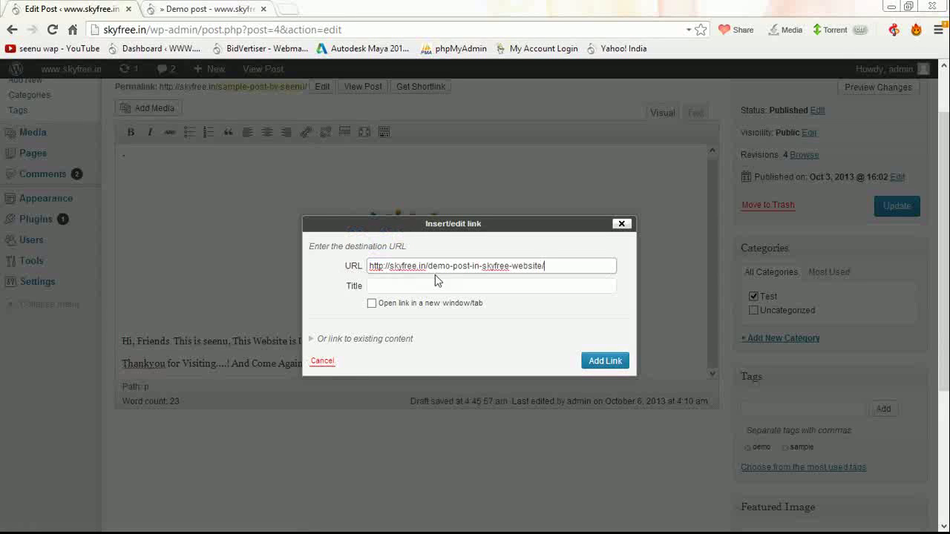
Title the link "go to demo page", set it to open in a new window/tab, and add it to the text
{"action": "left_click", "coordinate": [398, 289]}
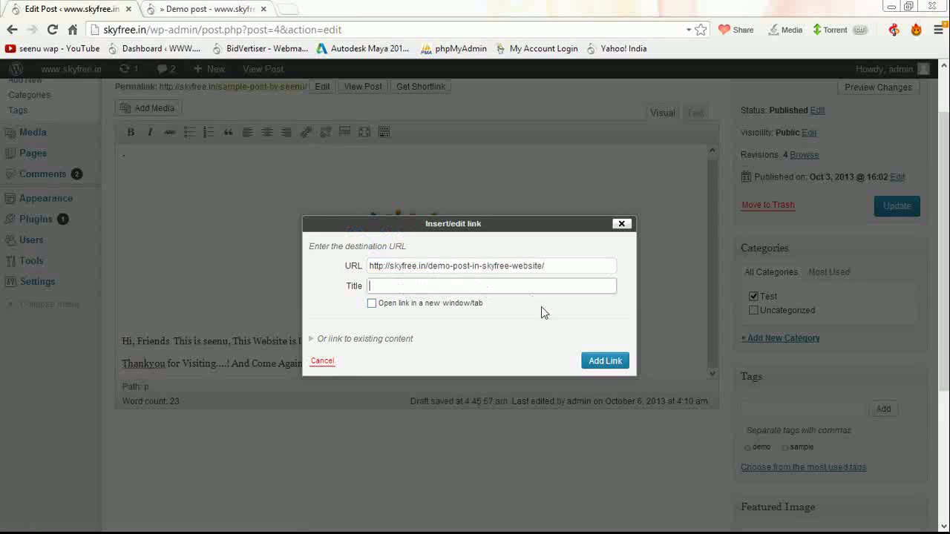
{"action": "type", "text": "go to demo page"}
{"action": "left_click", "coordinate": [372, 304]}
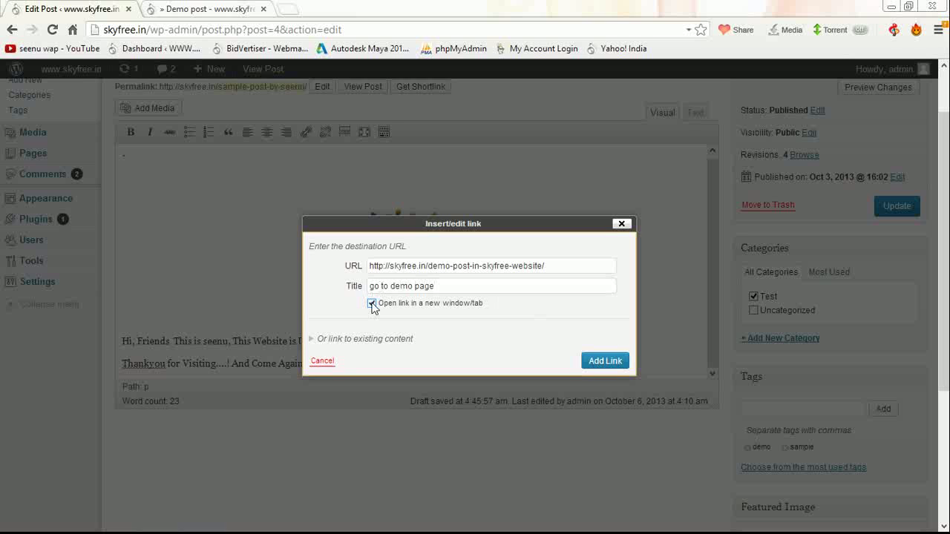
{"action": "left_click", "coordinate": [372, 304]}
{"action": "left_click", "coordinate": [372, 303]}
{"action": "left_click", "coordinate": [605, 364]}
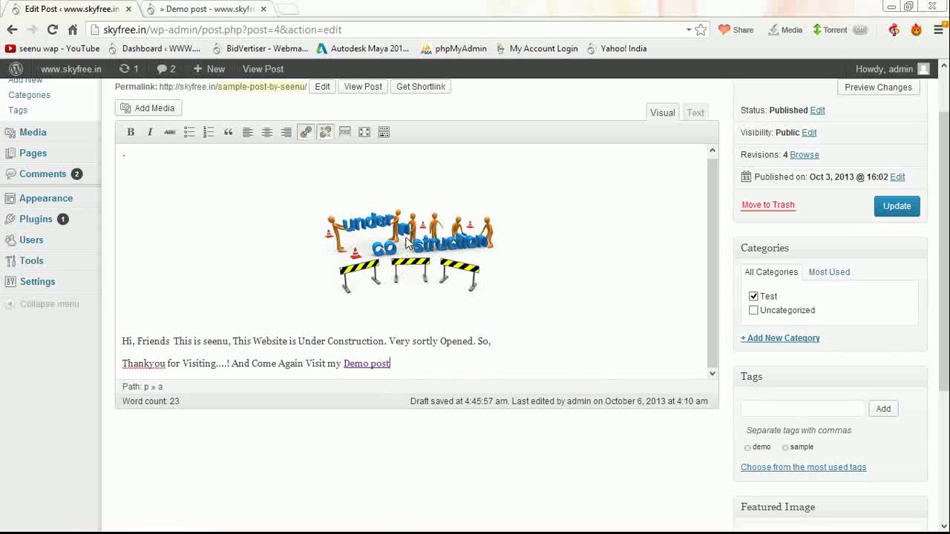
Update the Skyfree News post and open it on the live site to check the Demo post link
{"action": "left_click", "coordinate": [899, 208]}
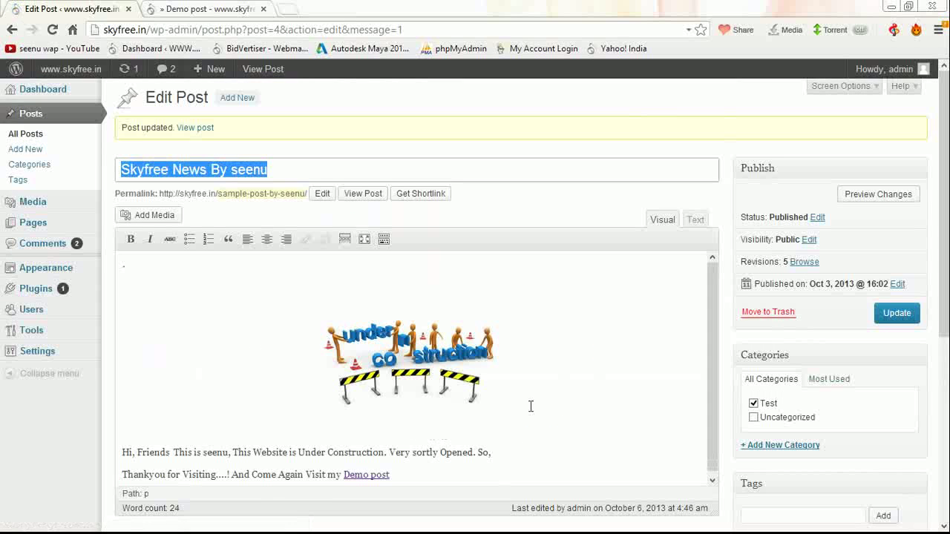
{"action": "left_click", "coordinate": [200, 9]}
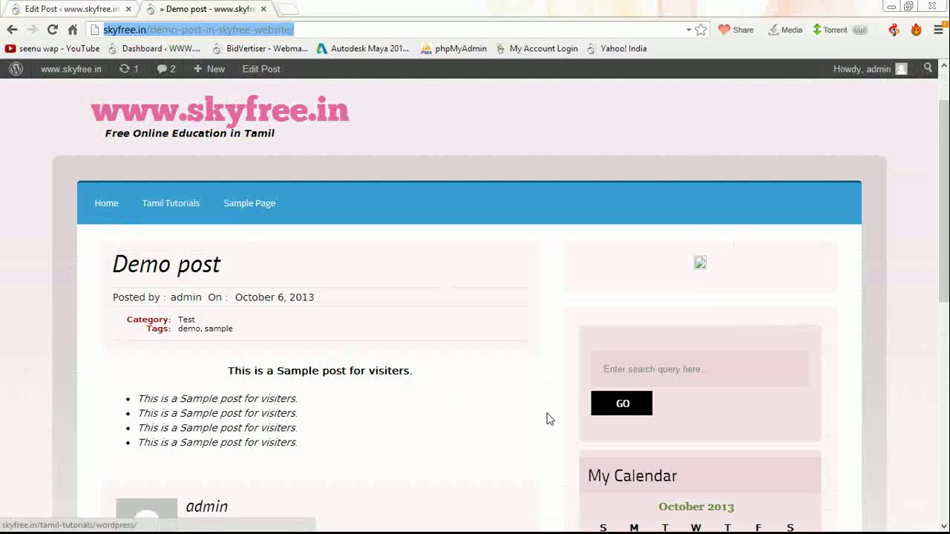
{"action": "scroll", "coordinate": [547, 418], "scroll_direction": "down", "scroll_amount": 6}
{"action": "left_click", "coordinate": [643, 386]}
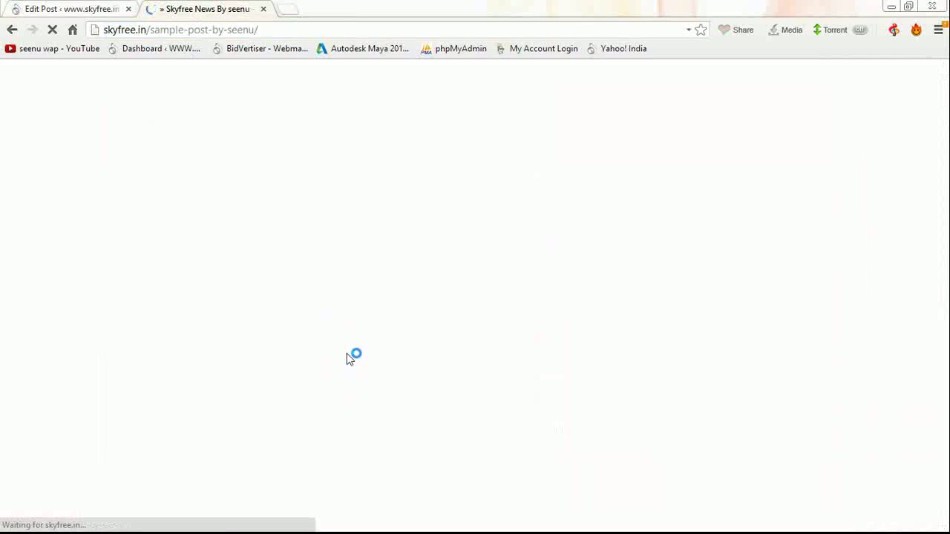
{"action": "scroll", "coordinate": [346, 355], "scroll_direction": "down", "scroll_amount": 4}
{"action": "scroll", "coordinate": [346, 362], "scroll_direction": "down", "scroll_amount": 1}
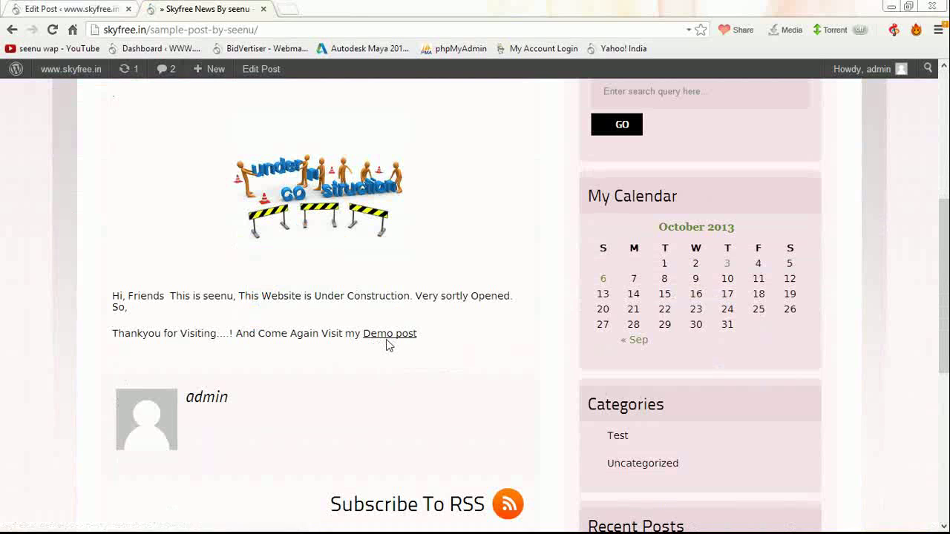
Follow the Demo post link on the live Skyfree News post to check its target, and return to the live post
{"action": "left_click", "coordinate": [393, 339]}
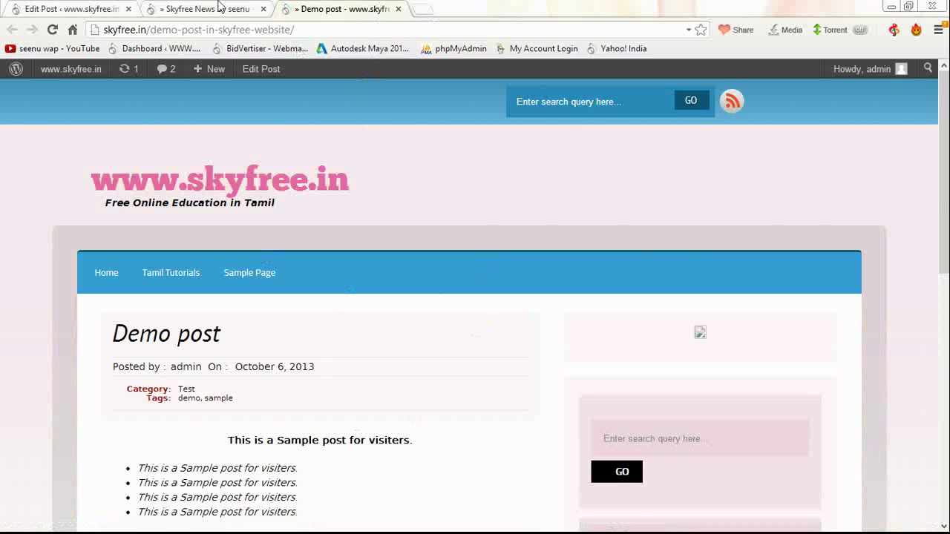
{"action": "left_click", "coordinate": [215, 8]}
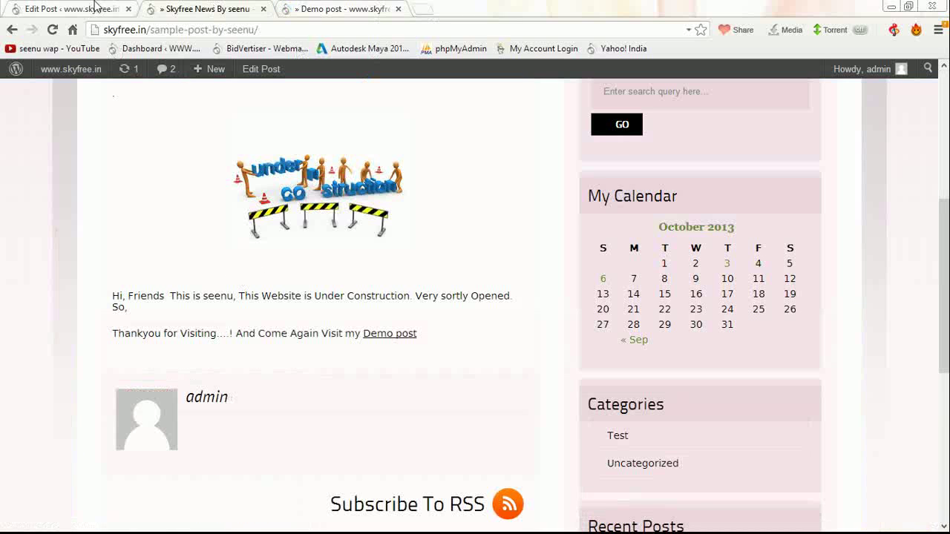
{"action": "left_click", "coordinate": [94, 8]}
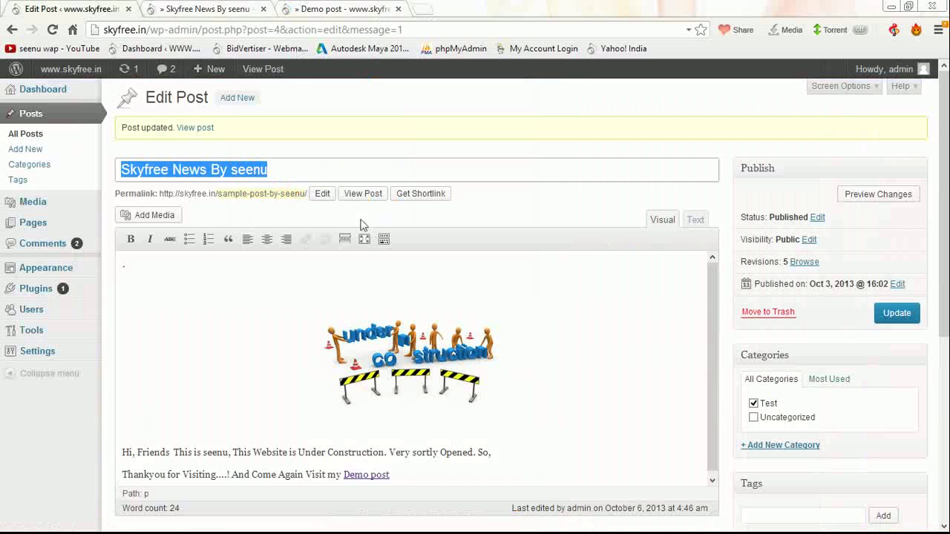
{"action": "left_click", "coordinate": [324, 9]}
{"action": "left_click", "coordinate": [192, 8]}
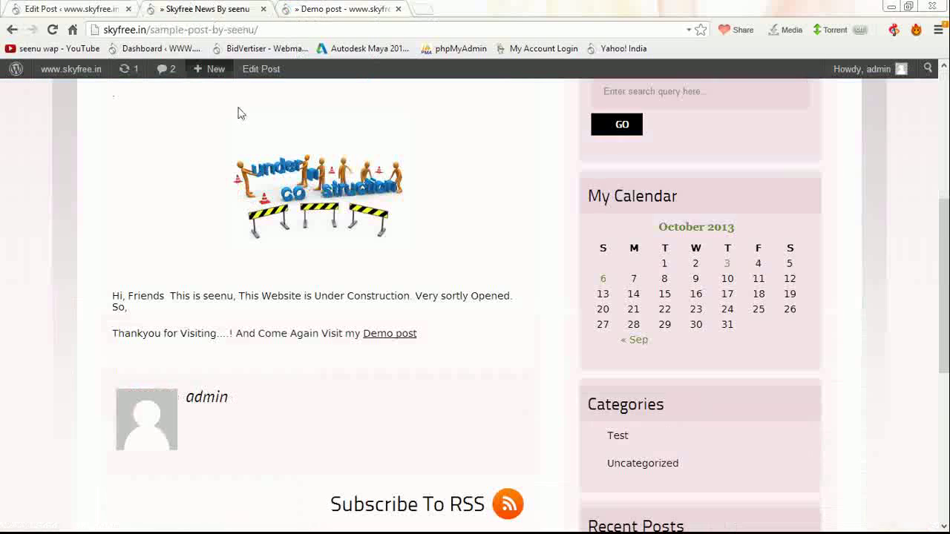
Follow the link on the under-construction image in the live post to check its target, and return to the post
{"action": "left_click", "coordinate": [300, 193]}
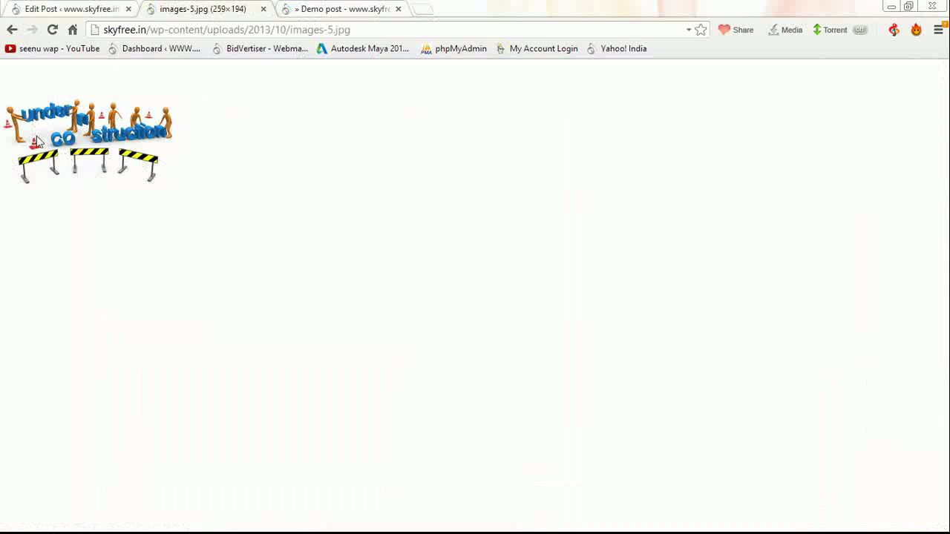
{"action": "left_click", "coordinate": [10, 30]}
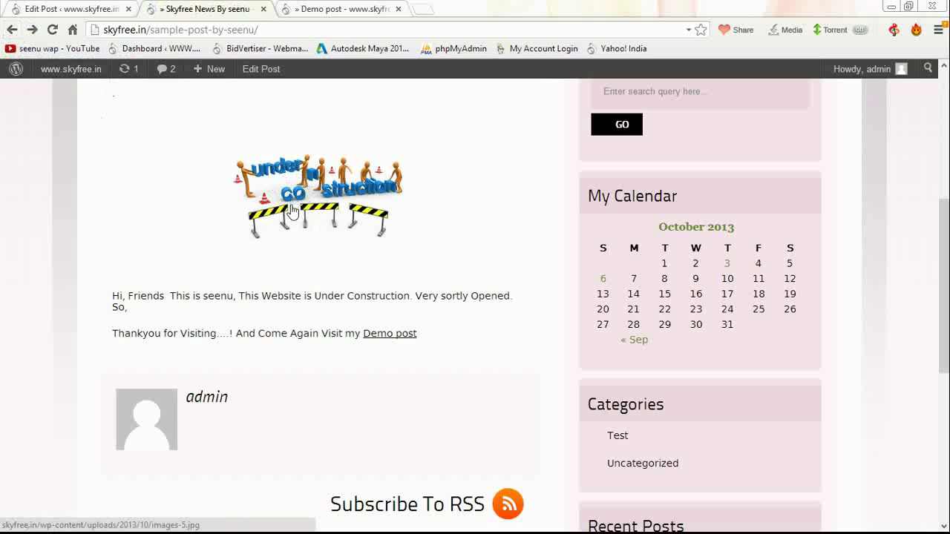
{"action": "scroll", "coordinate": [301, 237], "scroll_direction": "up", "scroll_amount": 1}
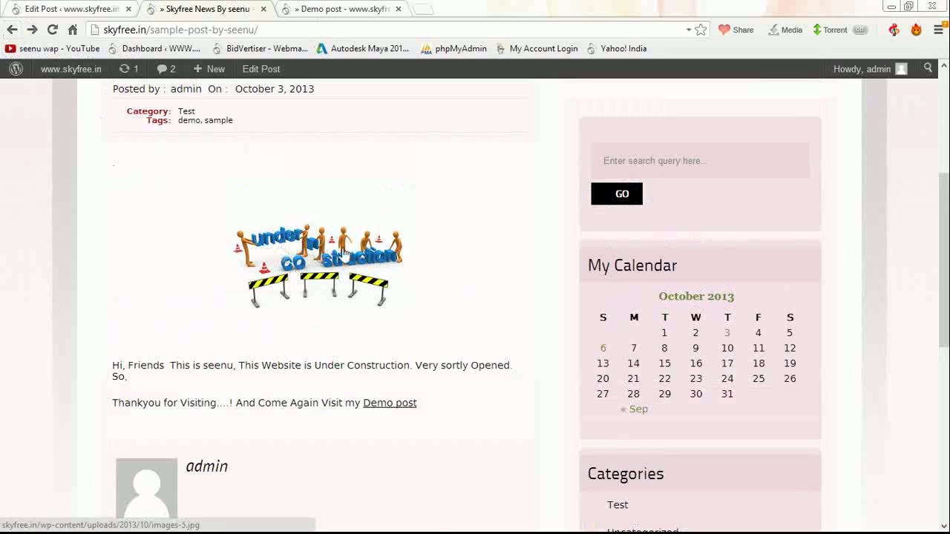
{"action": "scroll", "coordinate": [344, 264], "scroll_direction": "down", "scroll_amount": 1}
{"action": "scroll", "coordinate": [346, 267], "scroll_direction": "up", "scroll_amount": 2}
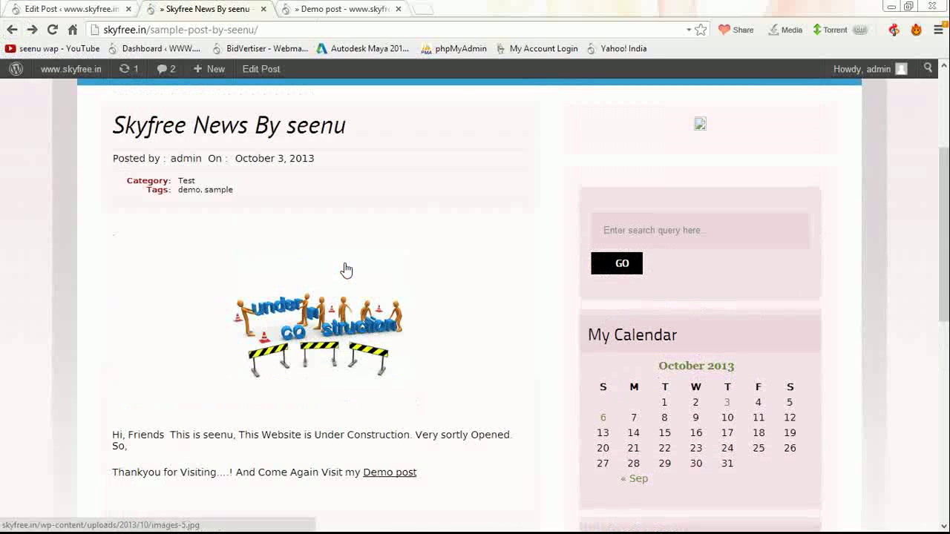
{"action": "scroll", "coordinate": [307, 315], "scroll_direction": "down", "scroll_amount": 1}
{"action": "scroll", "coordinate": [304, 312], "scroll_direction": "up", "scroll_amount": 2}
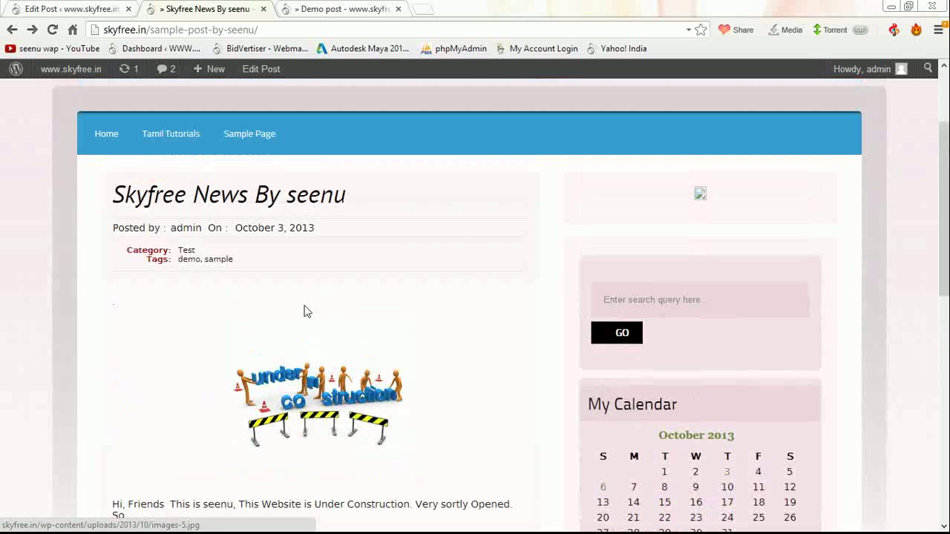
Return to the WordPress admin and open Sample Page from the site's pages for editing
{"action": "left_click", "coordinate": [74, 9]}
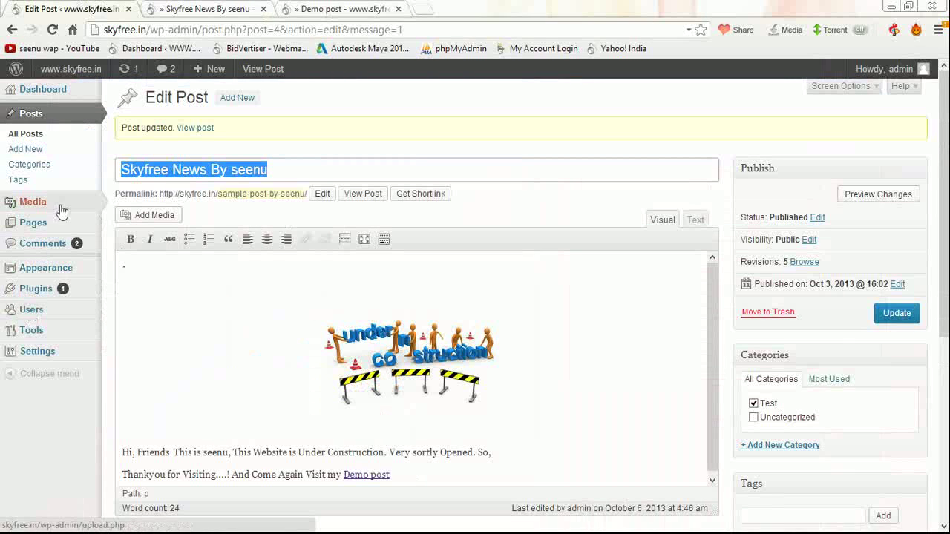
{"action": "mouse_move", "coordinate": [59, 225]}
{"action": "left_click", "coordinate": [136, 225]}
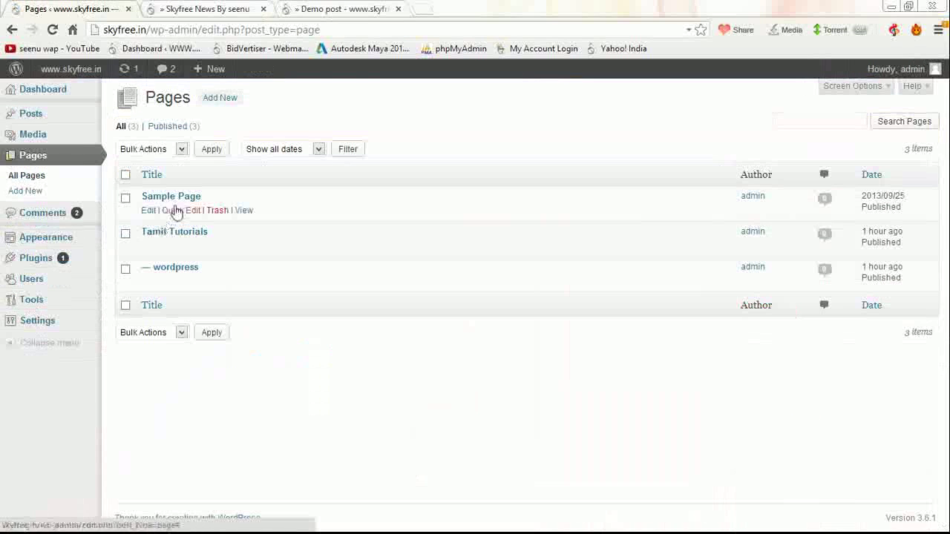
{"action": "left_click", "coordinate": [149, 212]}
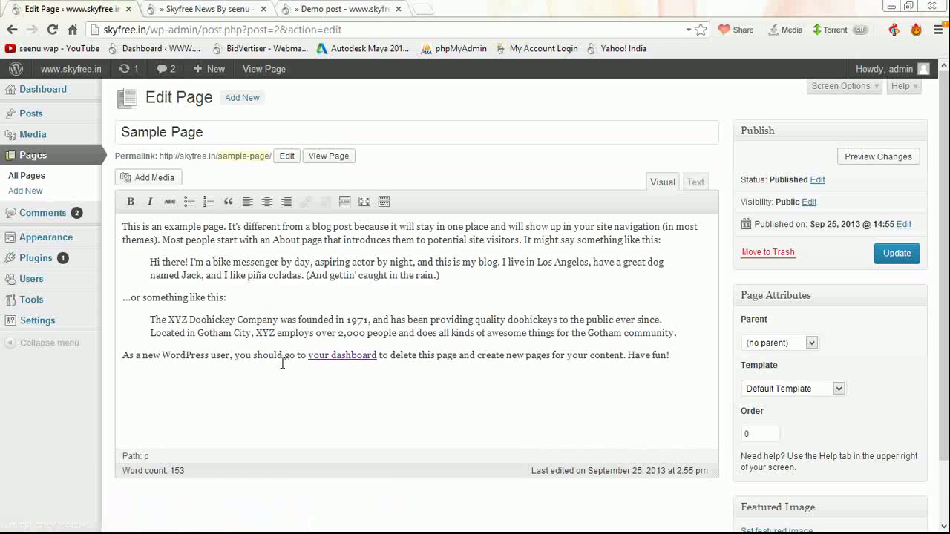
{"action": "scroll", "coordinate": [282, 364], "scroll_direction": "down", "scroll_amount": 1}
{"action": "scroll", "coordinate": [282, 364], "scroll_direction": "up", "scroll_amount": 1}
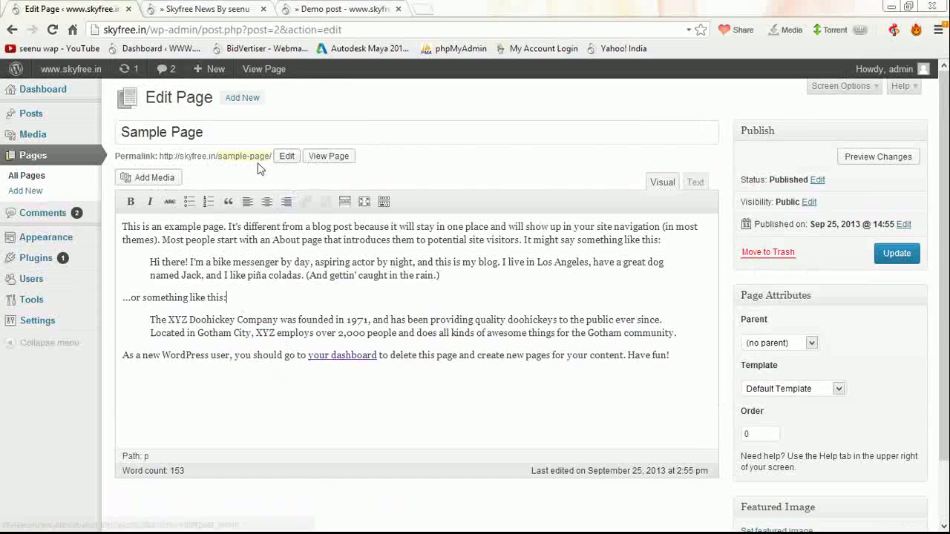
Insert the media library image 22-01_step-by-step_logo.jpg after "...or something like this" and move it onto its own line
{"action": "left_click", "coordinate": [146, 178]}
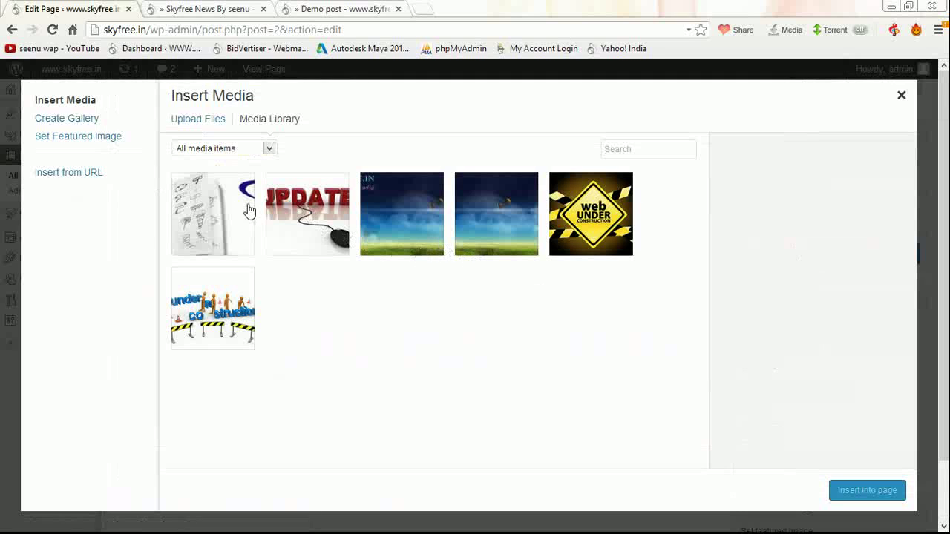
{"action": "left_click", "coordinate": [195, 236]}
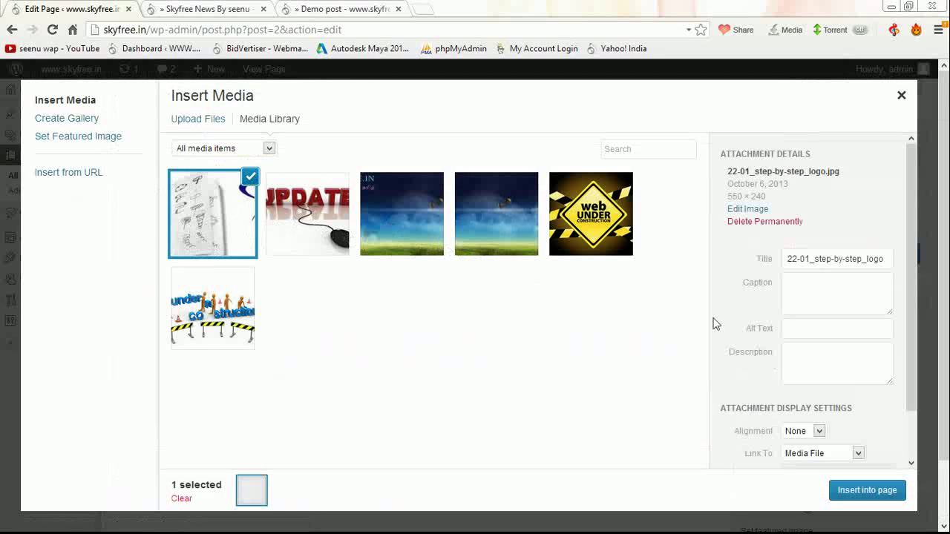
{"action": "left_click", "coordinate": [862, 492]}
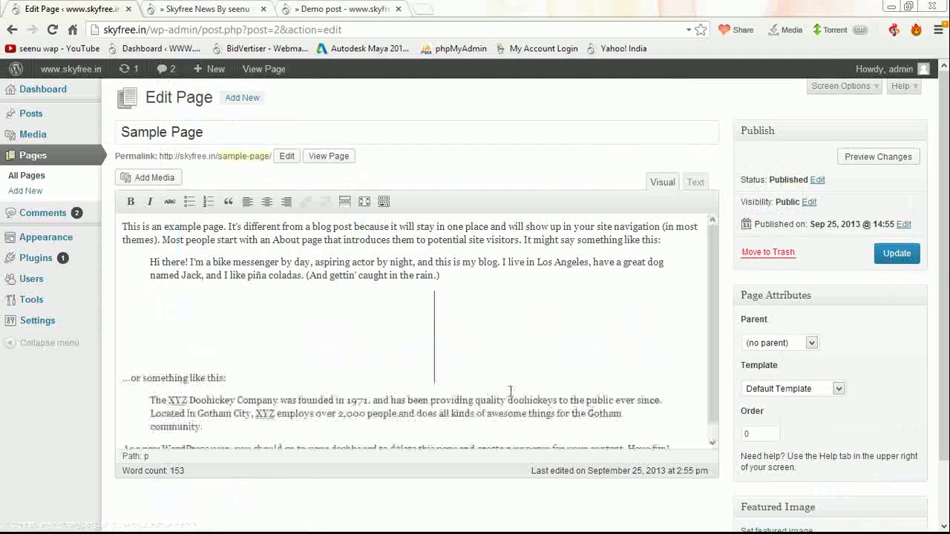
{"action": "left_click", "coordinate": [279, 345]}
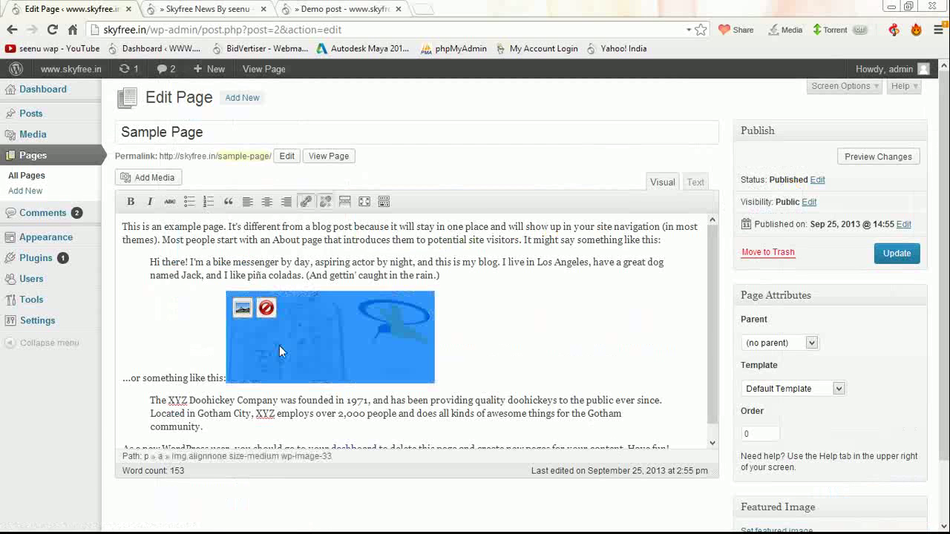
{"action": "left_click", "coordinate": [224, 346]}
{"action": "key", "text": "Return"}
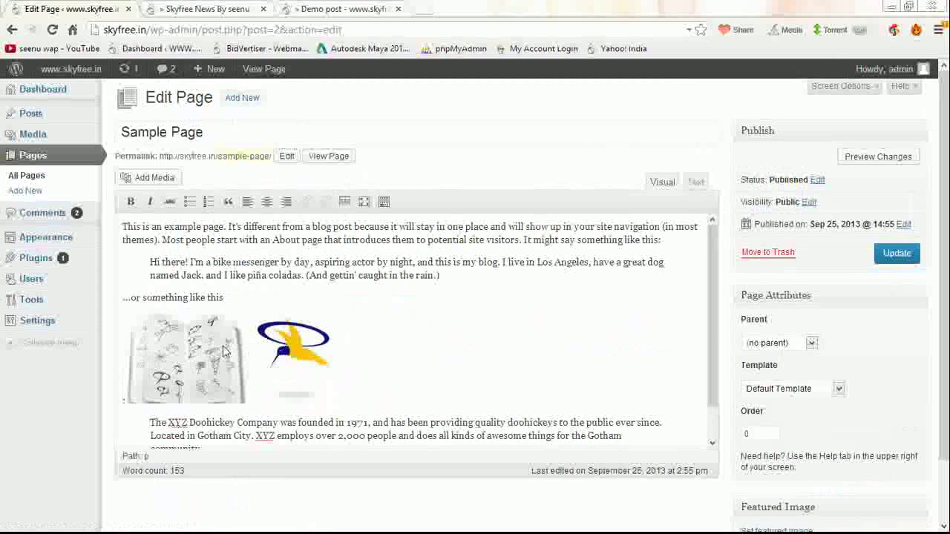
Edit the inserted logo image, setting its alignment to Center and its title to "my site"
{"action": "left_click", "coordinate": [225, 350]}
{"action": "left_click", "coordinate": [139, 336]}
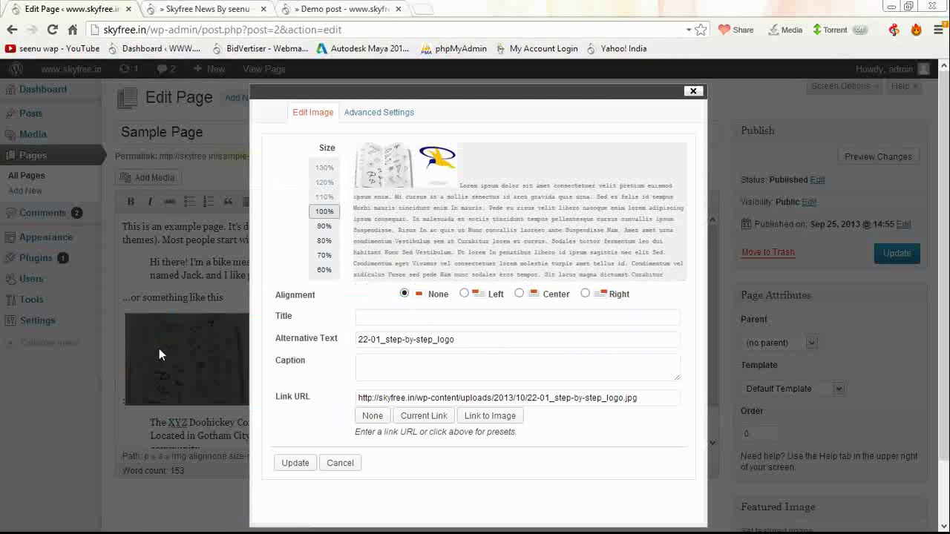
{"action": "left_click", "coordinate": [519, 294]}
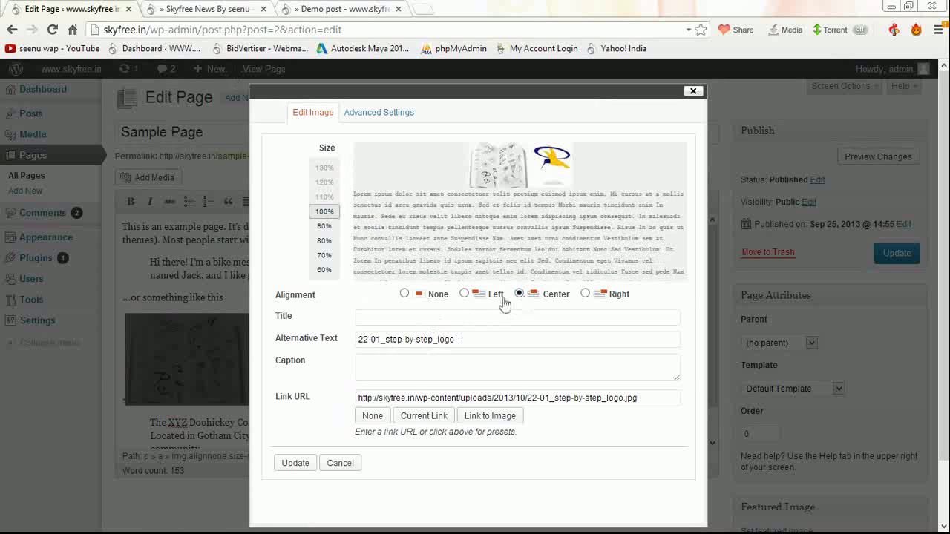
{"action": "left_click", "coordinate": [402, 320]}
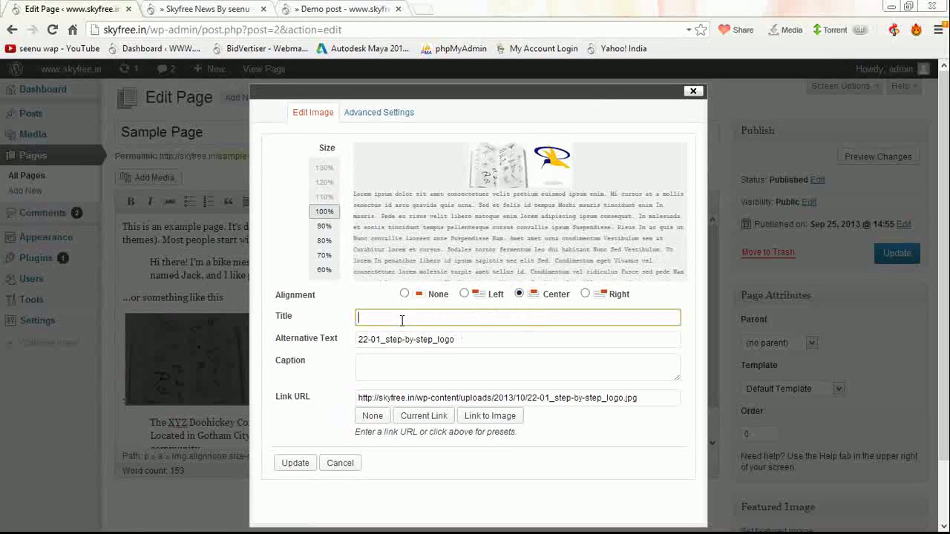
{"action": "type", "text": "my site"}
{"action": "left_click", "coordinate": [423, 398]}
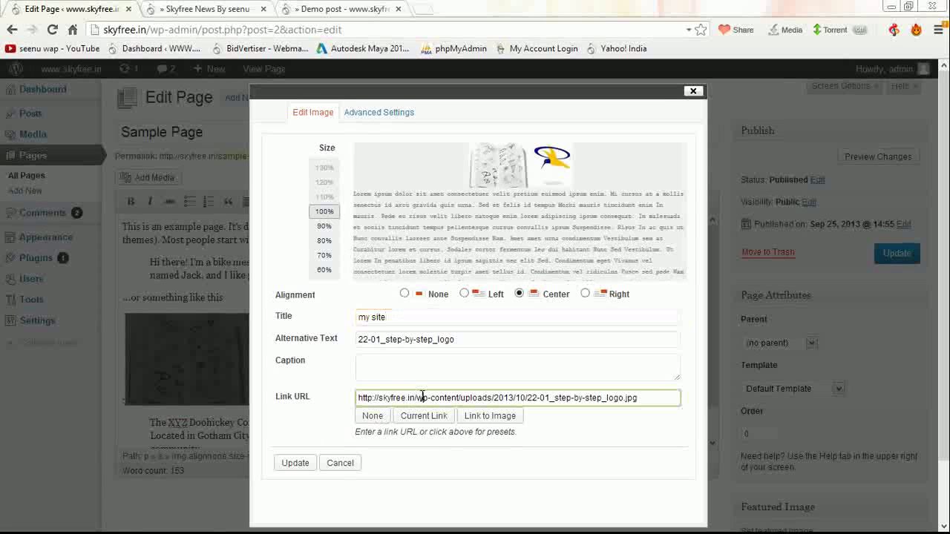
{"action": "left_click_drag", "start_coordinate": [644, 399], "coordinate": [325, 392]}
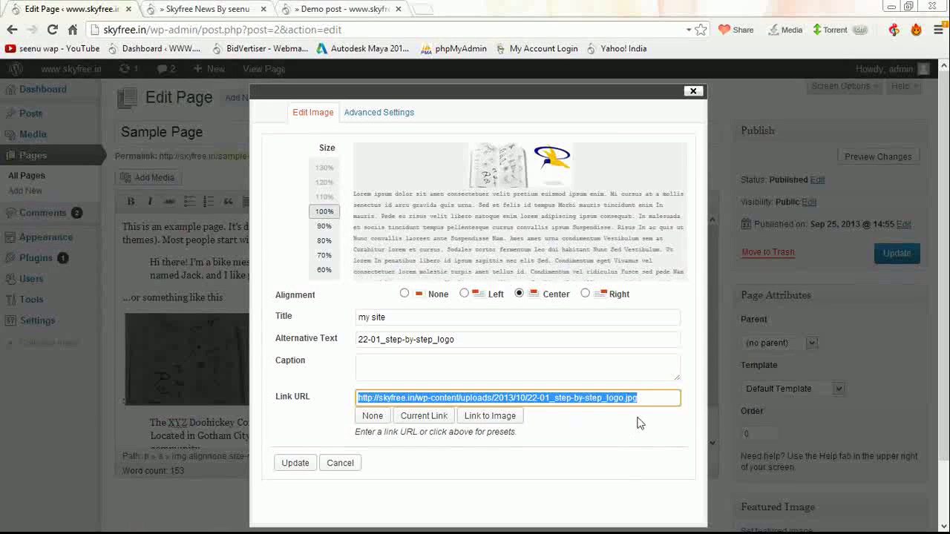
{"action": "left_click", "coordinate": [650, 395]}
{"action": "key", "text": "BackSpace"}
{"action": "key", "text": "BackSpace"}
{"action": "key", "text": "BackSpace"}
{"action": "key", "text": "BackSpace"}
{"action": "key", "text": "BackSpace"}
{"action": "key", "text": "BackSpace"}
{"action": "key", "text": "BackSpace"}
{"action": "key", "text": "BackSpace"}
{"action": "key", "text": "BackSpace"}
{"action": "key", "text": "BackSpace"}
{"action": "key", "text": "BackSpace"}
{"action": "key", "text": "BackSpace"}
{"action": "key", "text": "BackSpace"}
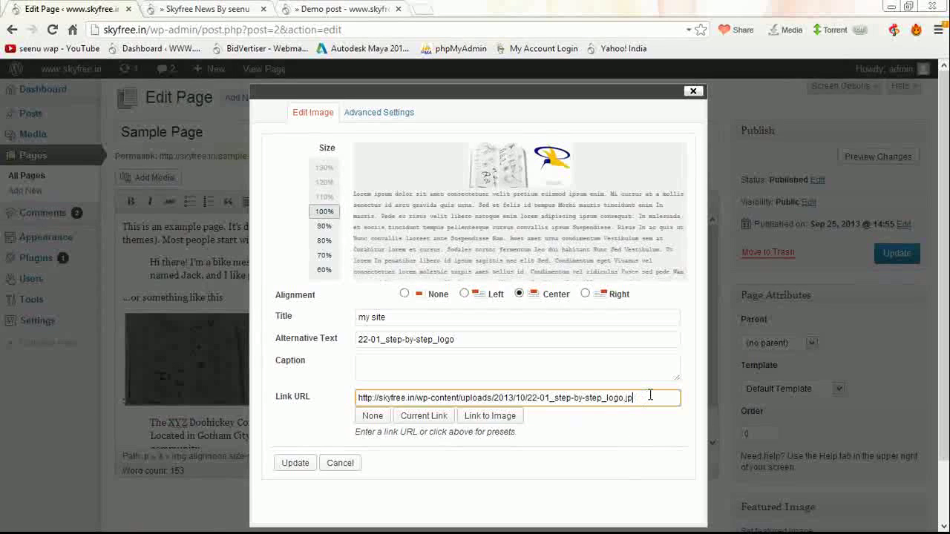
{"action": "key", "text": "BackSpace"}
{"action": "key", "text": "BackSpace"}
{"action": "key", "text": "BackSpace"}
{"action": "key", "text": "BackSpace"}
{"action": "key", "text": "BackSpace"}
{"action": "key", "text": "BackSpace"}
{"action": "key", "text": "BackSpace"}
{"action": "key", "text": "BackSpace"}
{"action": "key", "text": "BackSpace"}
{"action": "key", "text": "BackSpace"}
{"action": "key", "text": "BackSpace"}
{"action": "key", "text": "BackSpace"}
{"action": "key", "text": "BackSpace"}
{"action": "key", "text": "BackSpace"}
{"action": "key", "text": "BackSpace"}
{"action": "key", "text": "BackSpace"}
{"action": "key", "text": "BackSpace"}
{"action": "key", "text": "BackSpace"}
{"action": "key", "text": "BackSpace"}
{"action": "key", "text": "BackSpace"}
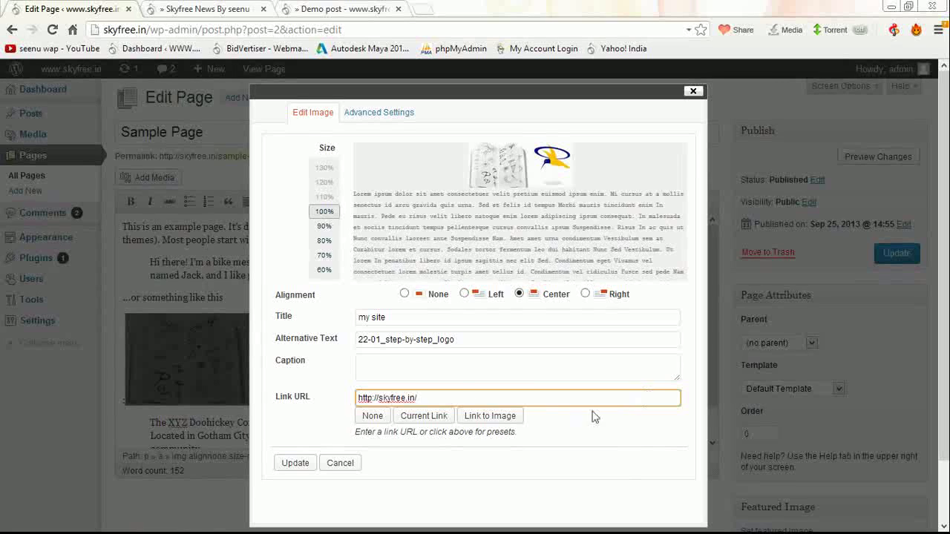
{"action": "left_click", "coordinate": [291, 463]}
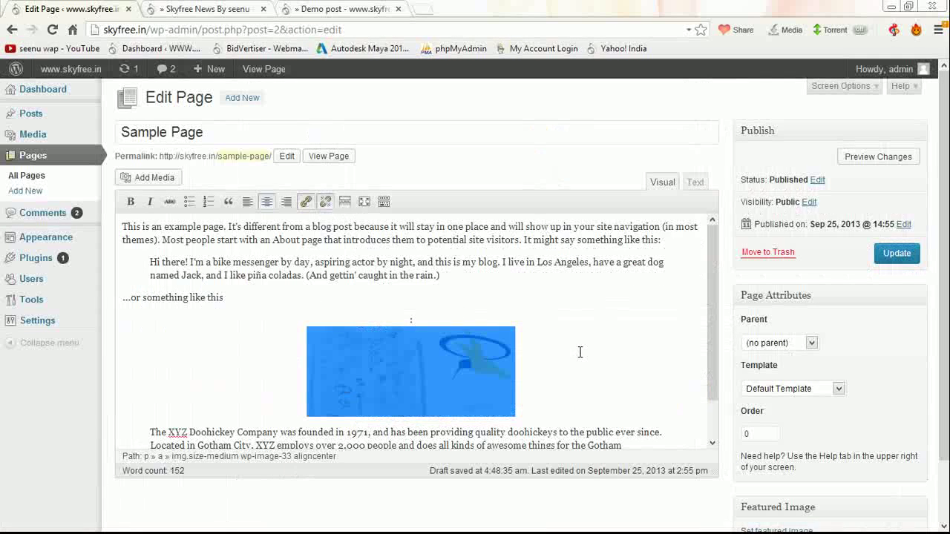
Update Sample Page and open it on the live site at the inserted image
{"action": "left_click", "coordinate": [379, 366]}
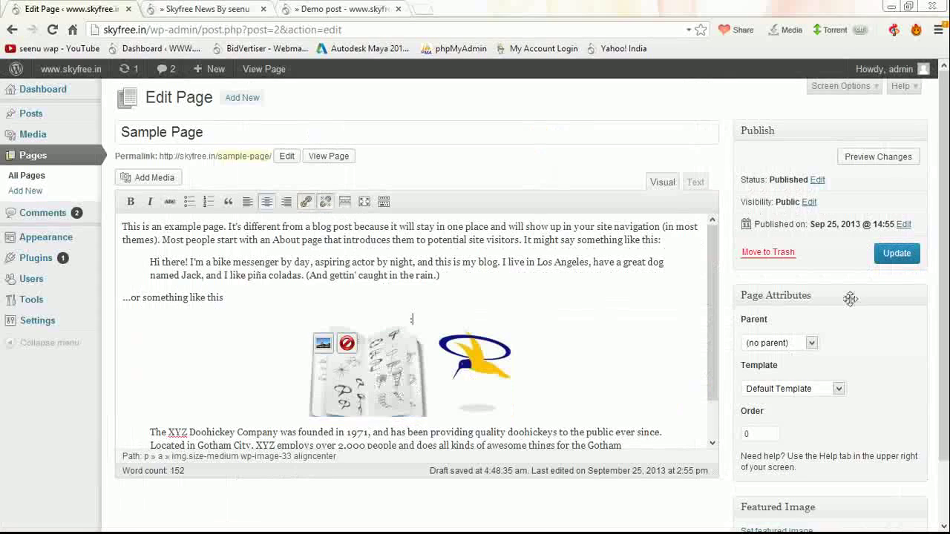
{"action": "left_click", "coordinate": [899, 256]}
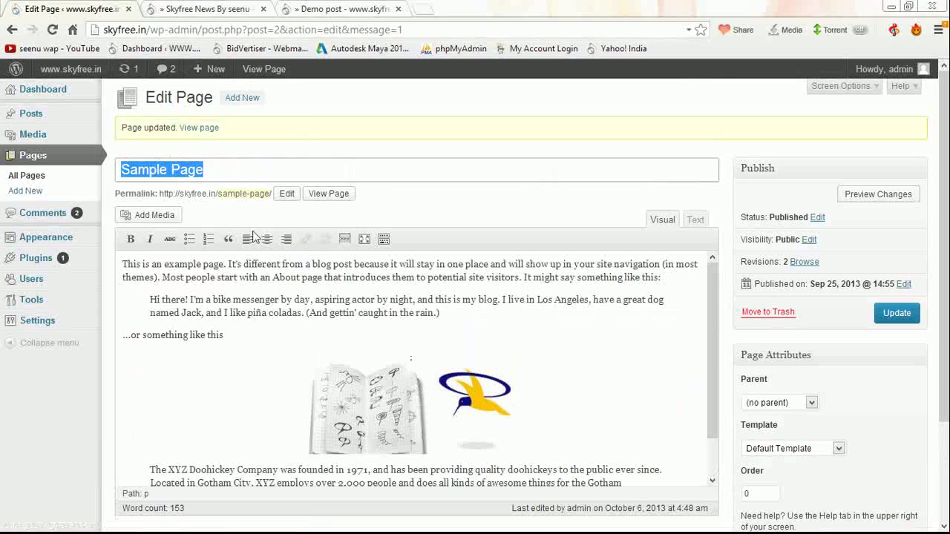
{"action": "left_click", "coordinate": [216, 8]}
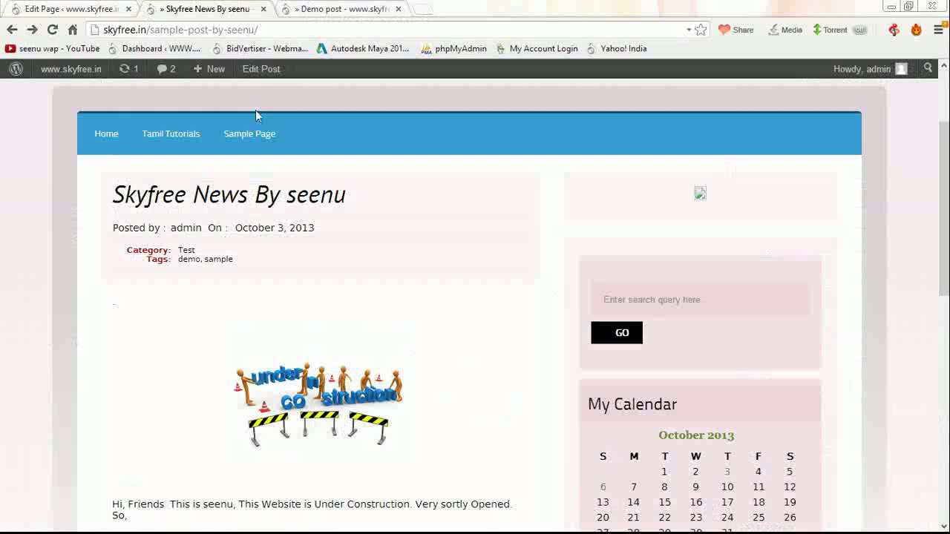
{"action": "left_click", "coordinate": [244, 141]}
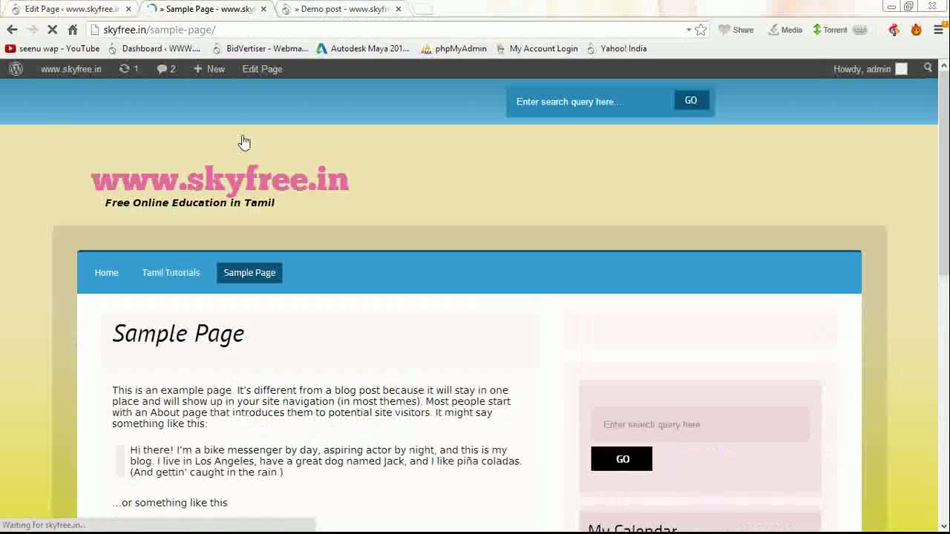
{"action": "scroll", "coordinate": [301, 275], "scroll_direction": "down", "scroll_amount": 2}
{"action": "scroll", "coordinate": [305, 291], "scroll_direction": "down", "scroll_amount": 2}
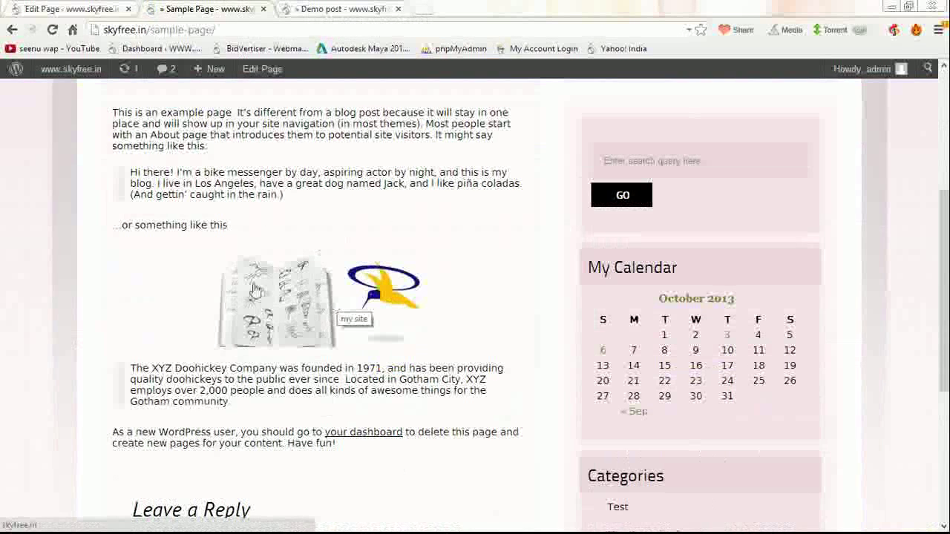
Follow the image's link on the live Sample Page, look over the site's home page, and return to the open Demo post
{"action": "left_click", "coordinate": [295, 288]}
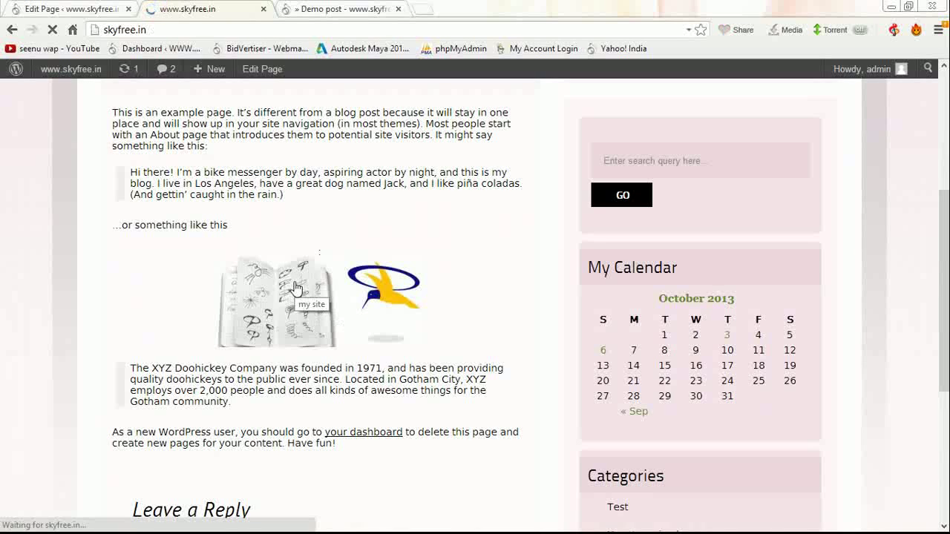
{"action": "scroll", "coordinate": [294, 230], "scroll_direction": "down", "scroll_amount": 5}
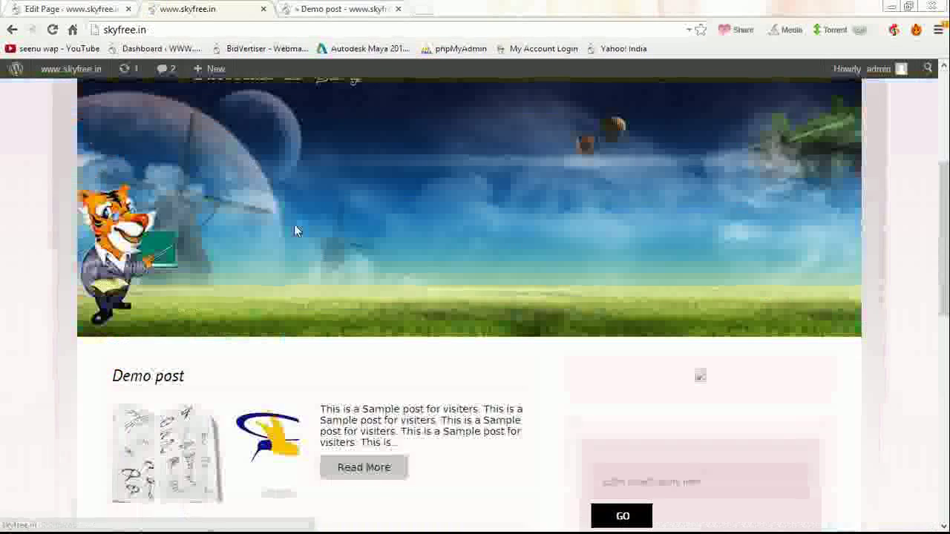
{"action": "scroll", "coordinate": [295, 231], "scroll_direction": "down", "scroll_amount": 7}
{"action": "scroll", "coordinate": [298, 233], "scroll_direction": "up", "scroll_amount": 4}
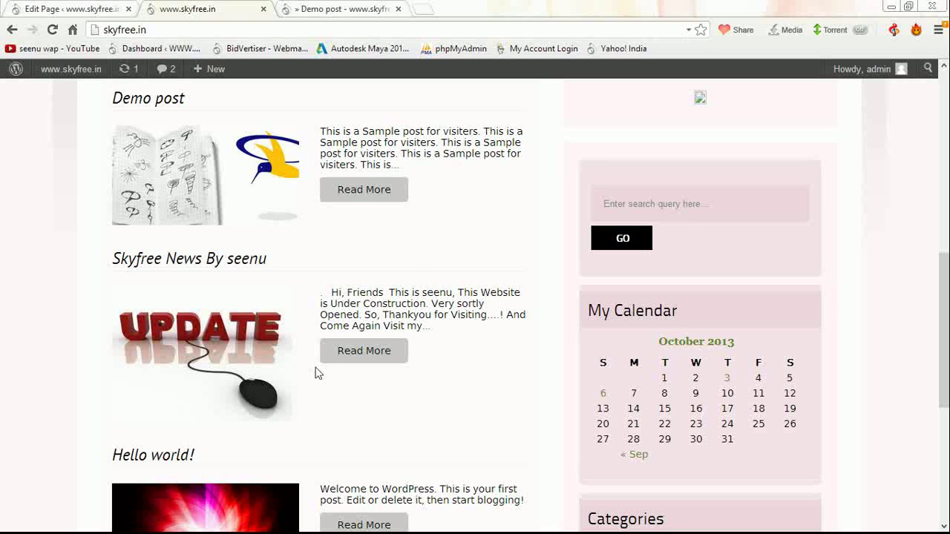
{"action": "left_click", "coordinate": [367, 7]}
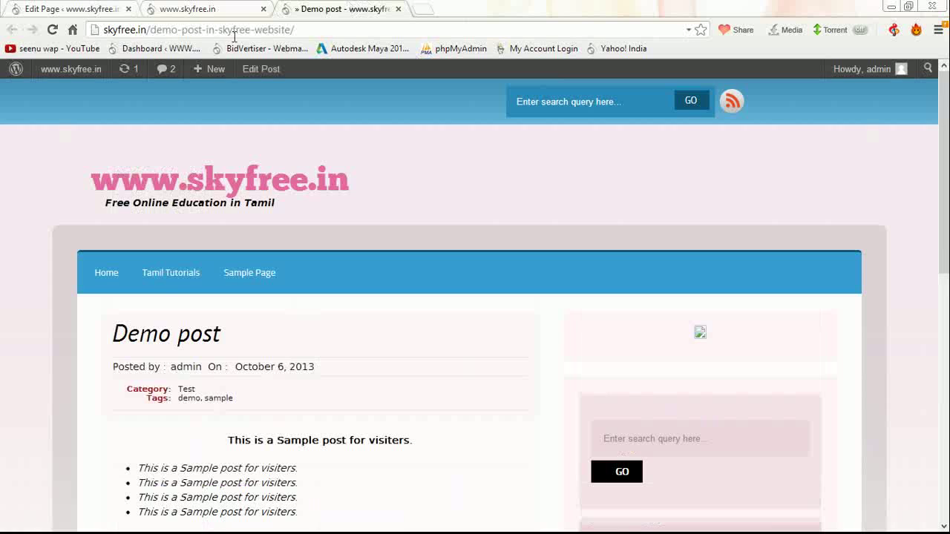
Remove the link from the centered logo image in the Sample Page editor and update the page
{"action": "left_click", "coordinate": [101, 8]}
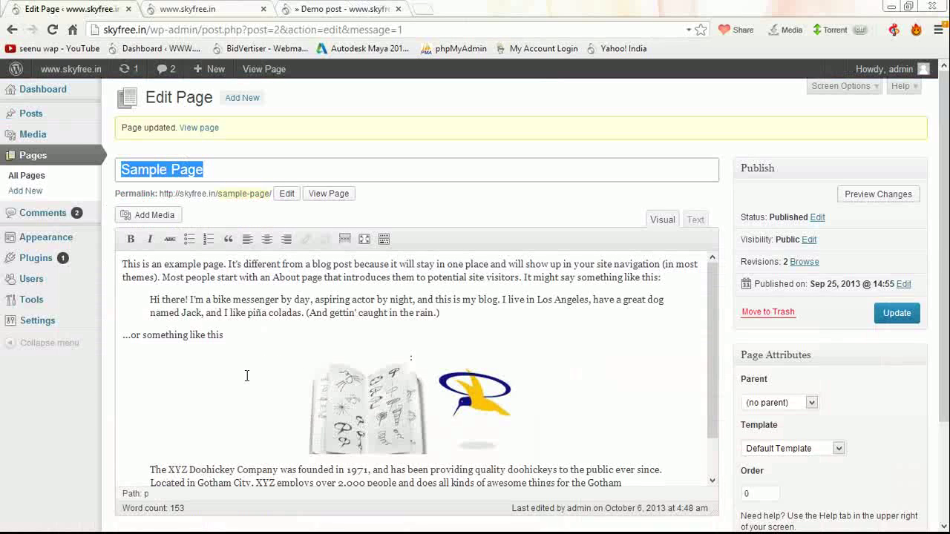
{"action": "scroll", "coordinate": [245, 383], "scroll_direction": "down", "scroll_amount": 1}
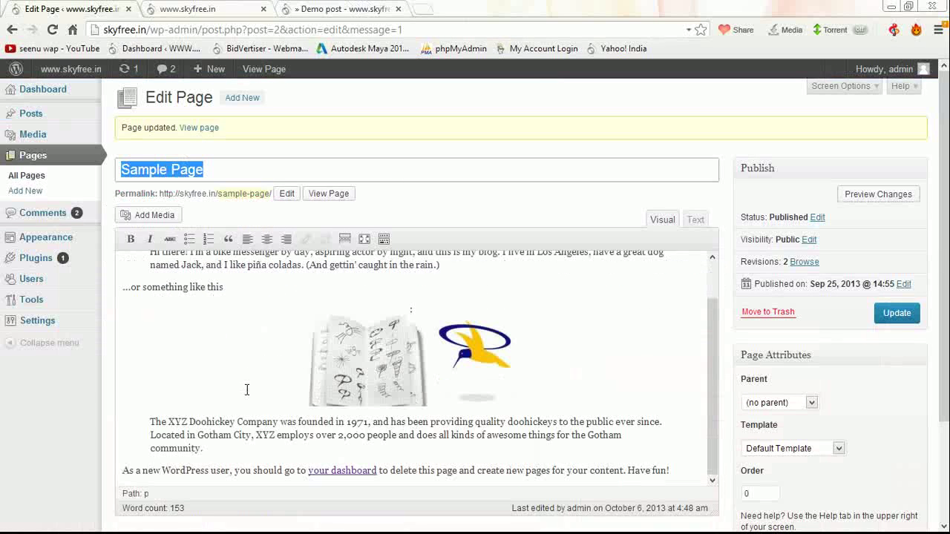
{"action": "left_click", "coordinate": [353, 357]}
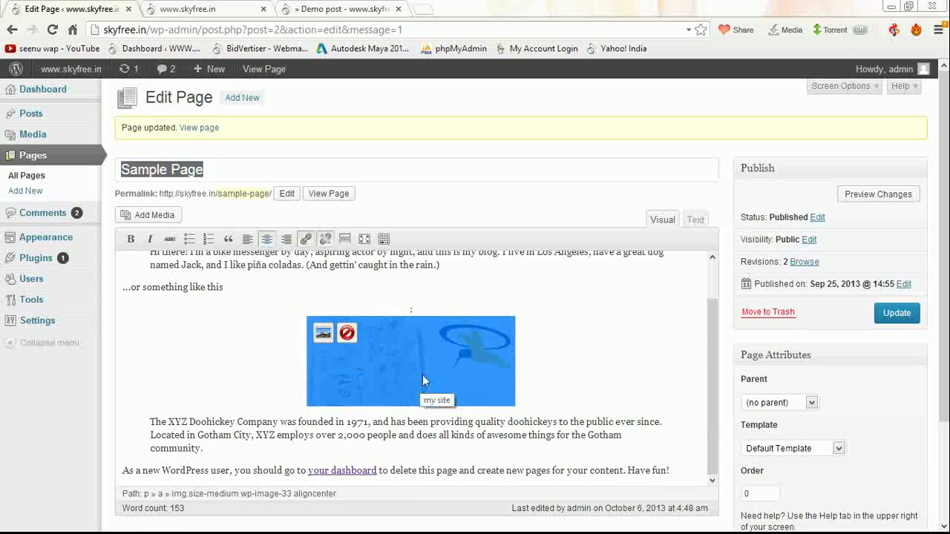
{"action": "left_click", "coordinate": [329, 241]}
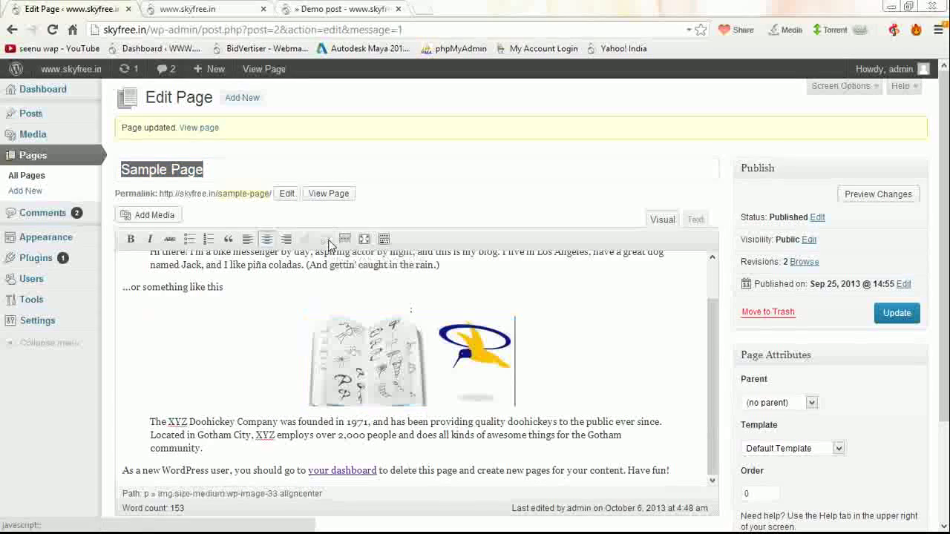
{"action": "left_click", "coordinate": [897, 313]}
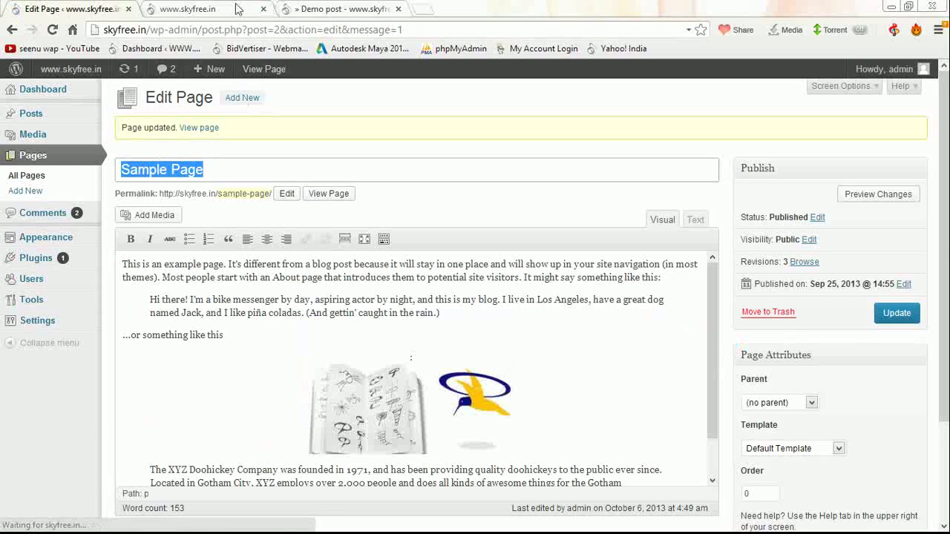
Reload the live Sample Page, check whether the logo image still carries a link, and return to the Sample Page editor
{"action": "left_click", "coordinate": [266, 9]}
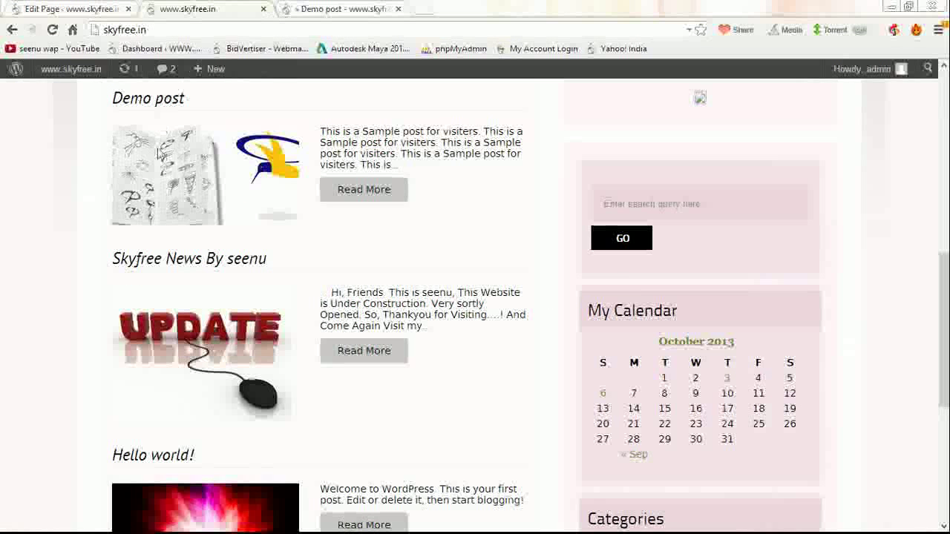
{"action": "left_click", "coordinate": [11, 31]}
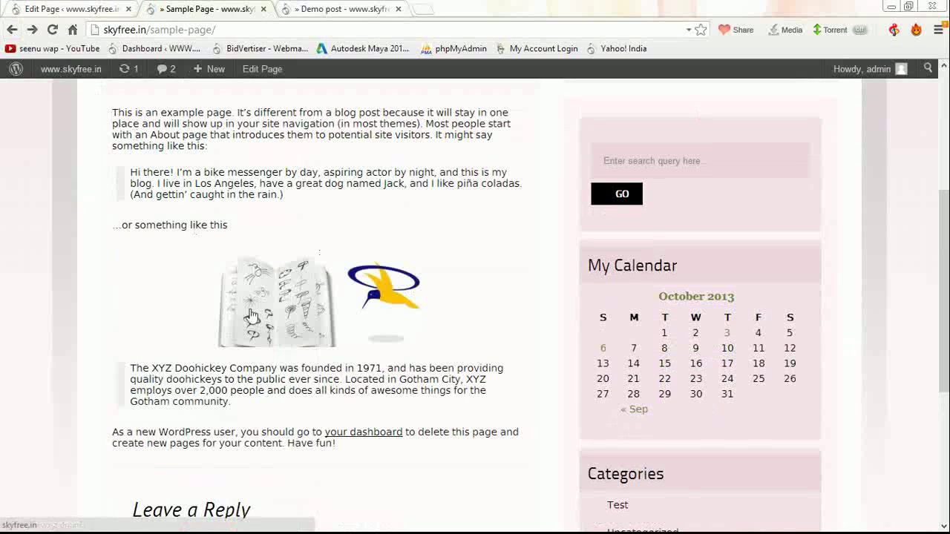
{"action": "left_click", "coordinate": [51, 30]}
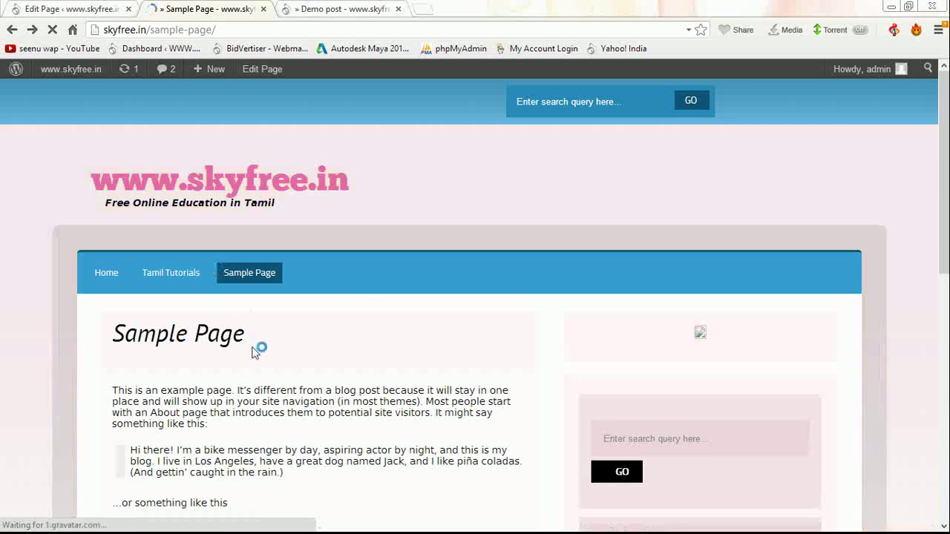
{"action": "scroll", "coordinate": [304, 319], "scroll_direction": "down", "scroll_amount": 5}
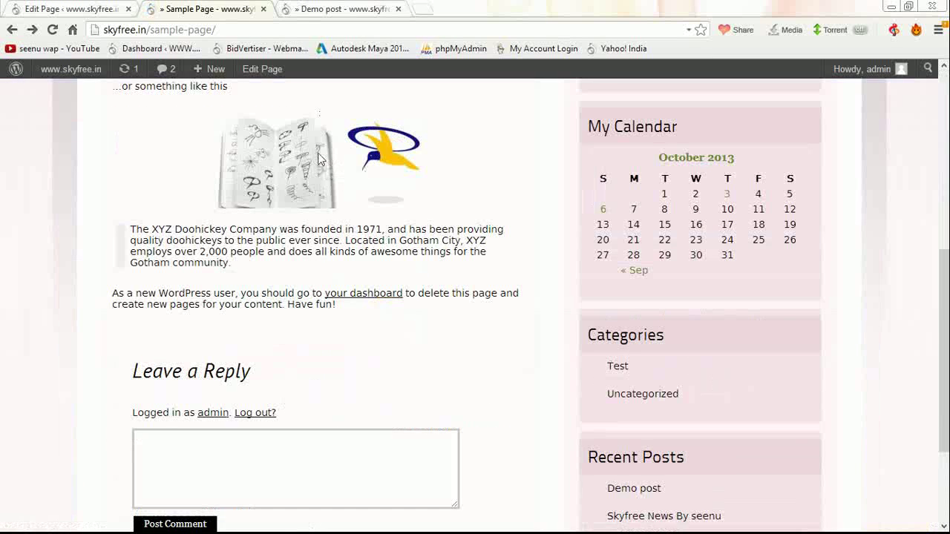
{"action": "scroll", "coordinate": [319, 158], "scroll_direction": "up", "scroll_amount": 1}
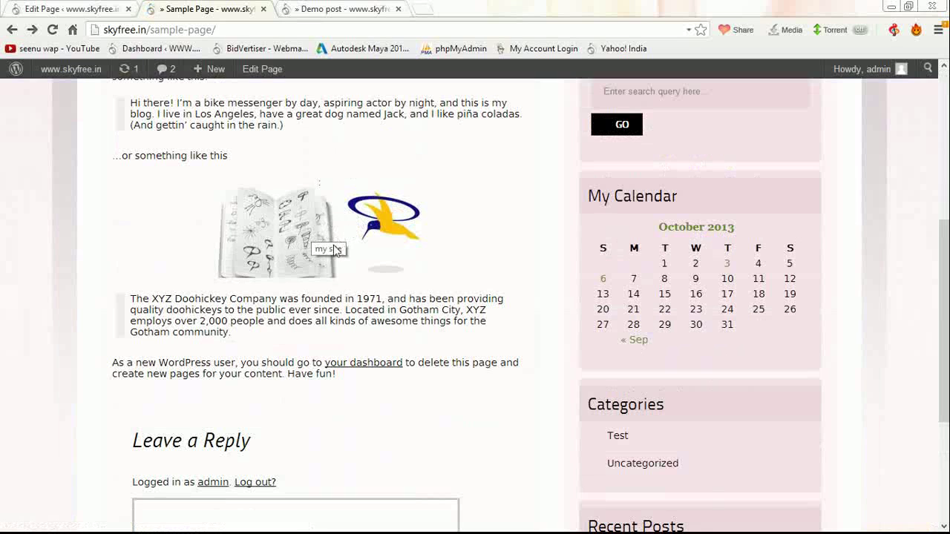
{"action": "left_click", "coordinate": [90, 9]}
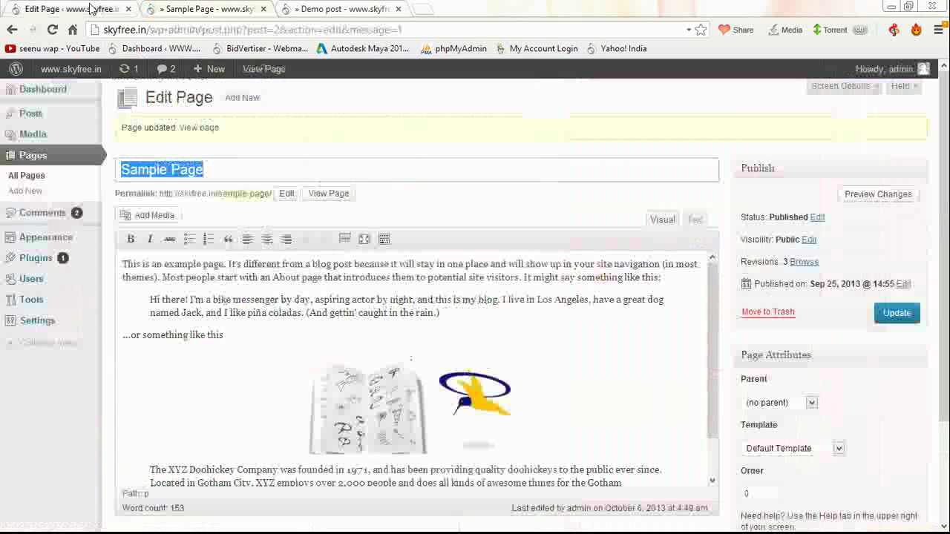
{"action": "left_click", "coordinate": [187, 362]}
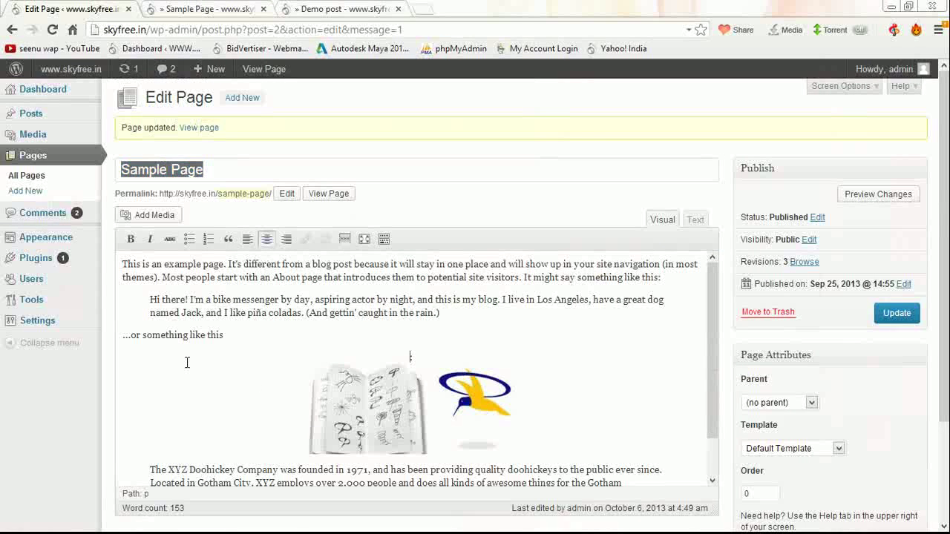